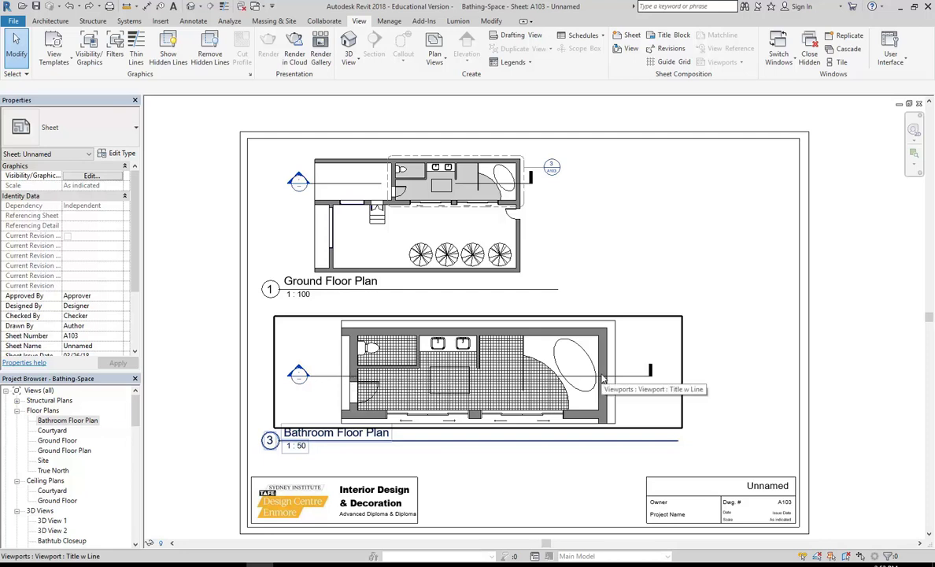
Step: Open the Section 1 view and confirm its scale stays at 1 : 50
scroll(79, 440, down, 6)
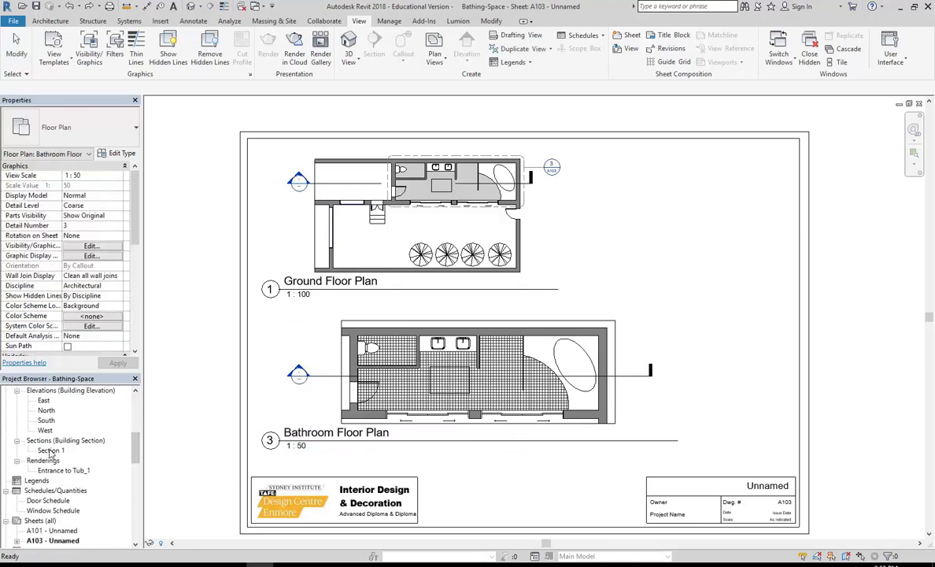
double_click(49, 451)
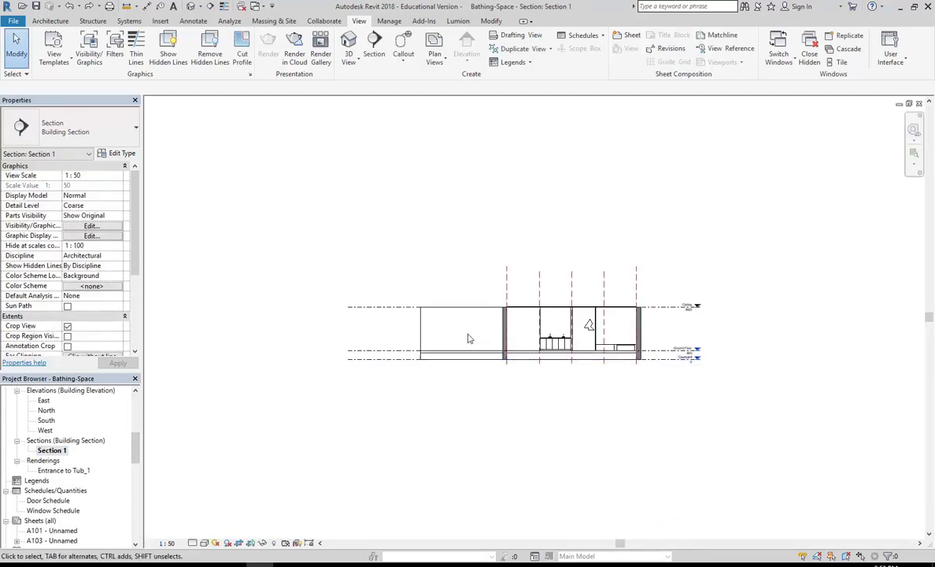
click(167, 543)
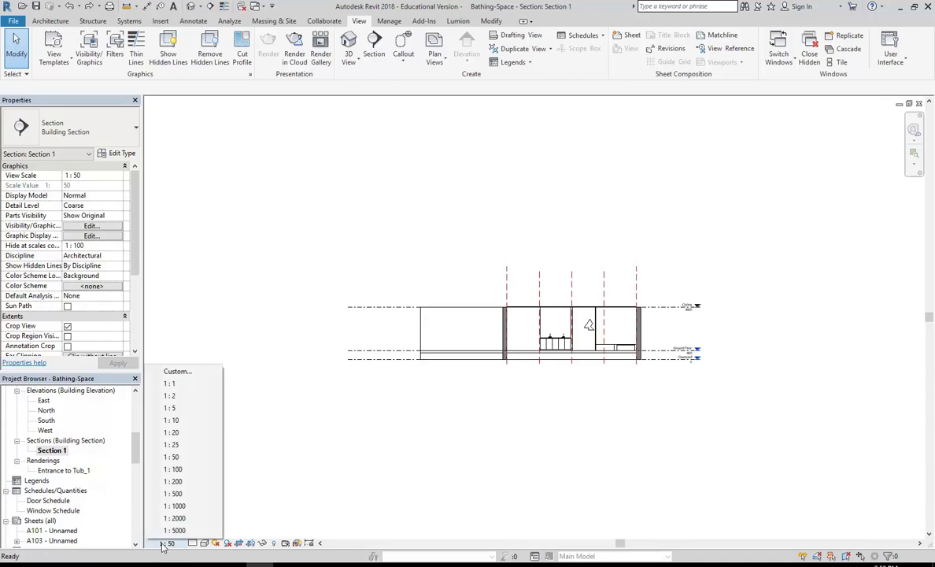
click(425, 425)
Step: Hide the whole Reference Planes category in the Section 1 view
scroll(558, 255, up, 3)
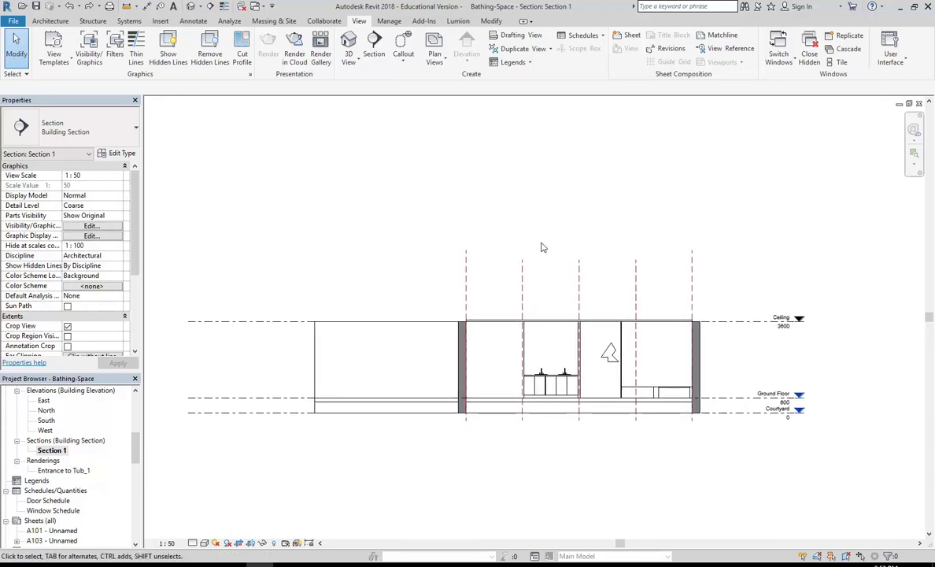
click(522, 370)
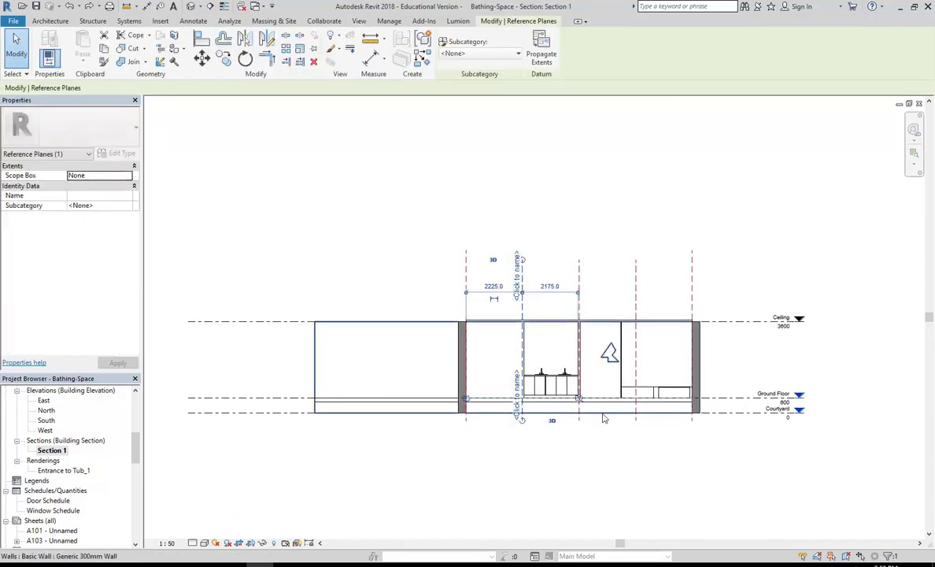
right_click(525, 305)
mouse_move(614, 105)
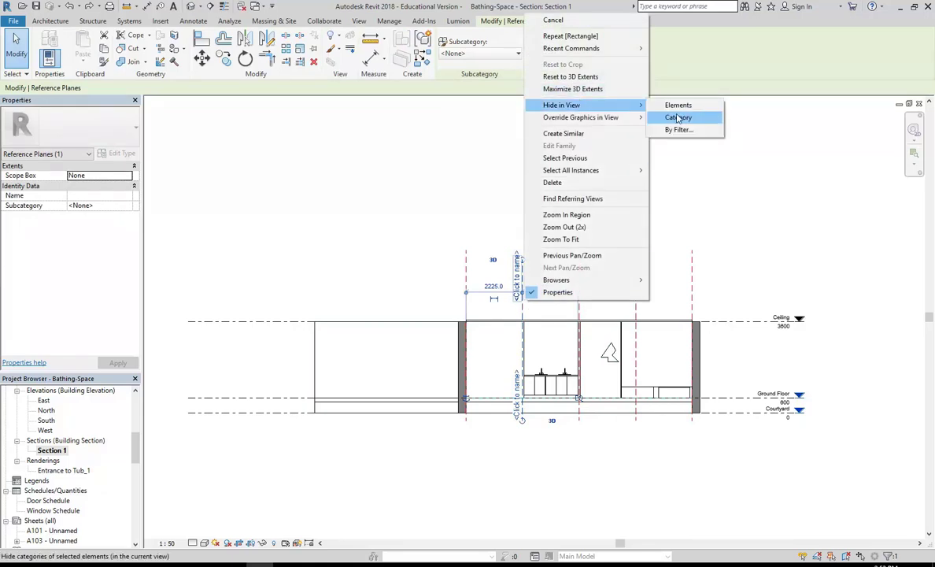
click(679, 118)
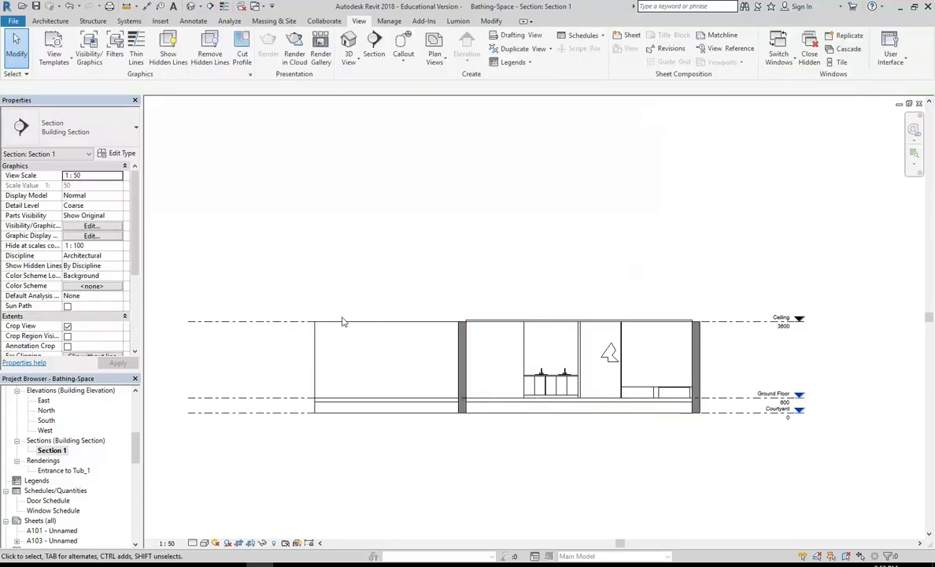
Step: Pull the Ceiling, Ground Floor and Courtyard level lines' left ends and right heads in toward the building
click(232, 321)
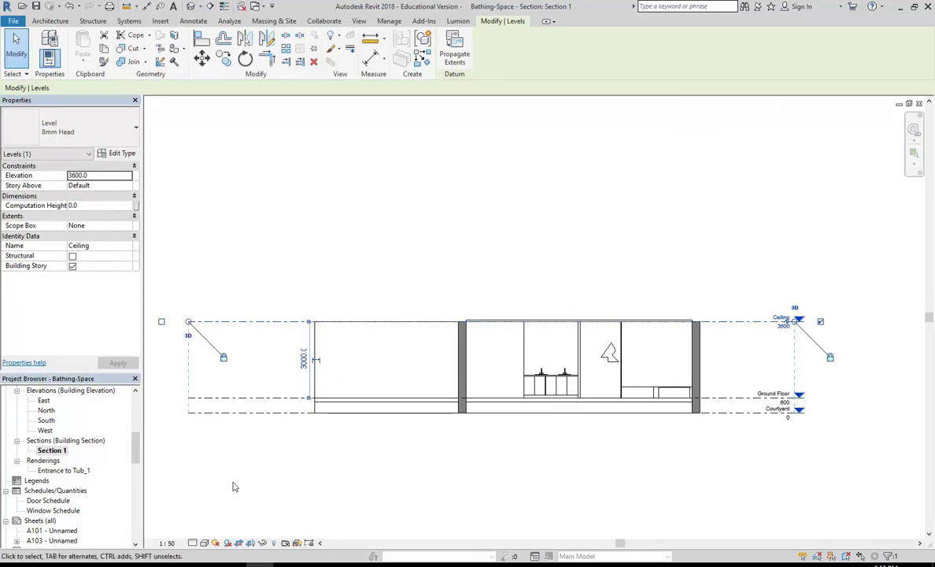
drag(189, 323, 286, 321)
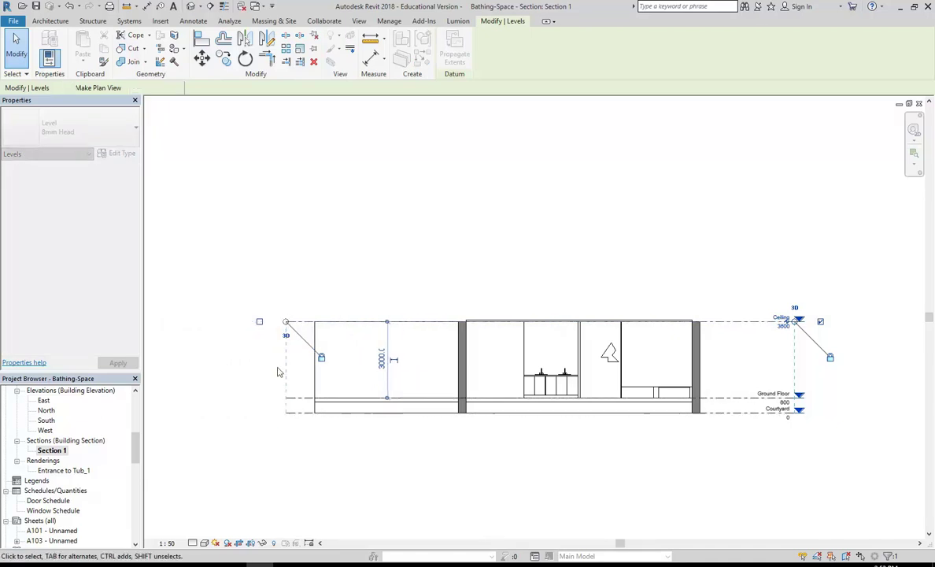
click(319, 470)
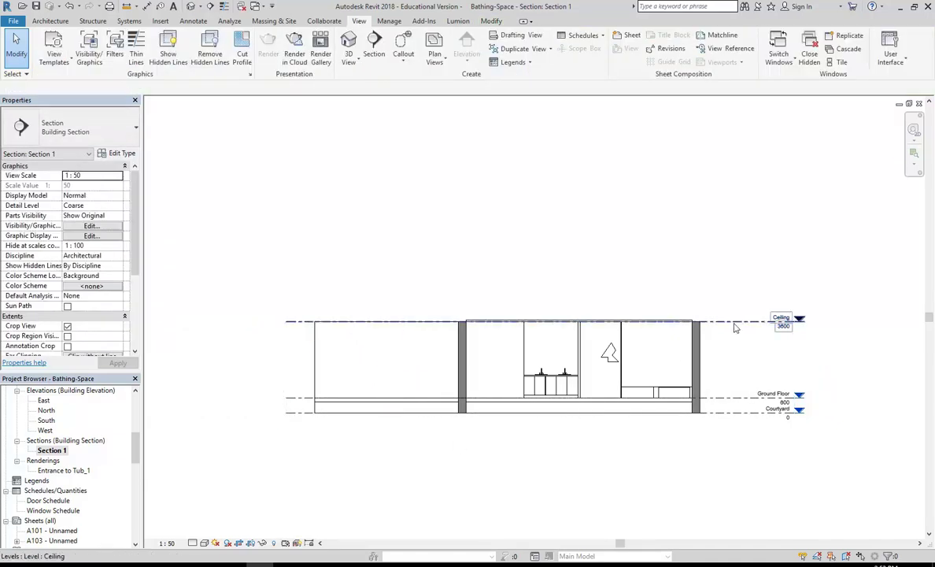
click(779, 321)
scroll(768, 366, up, 3)
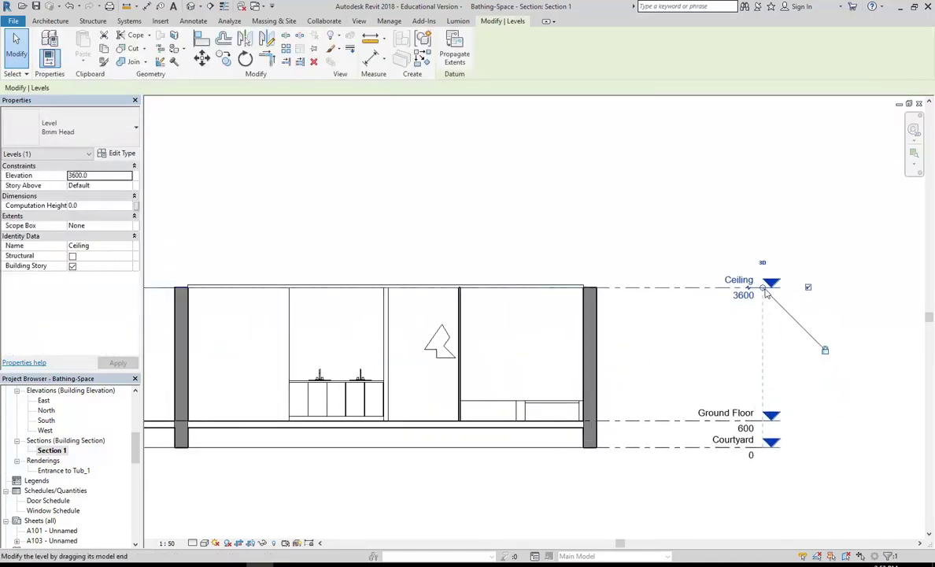
drag(762, 288, 700, 288)
click(473, 189)
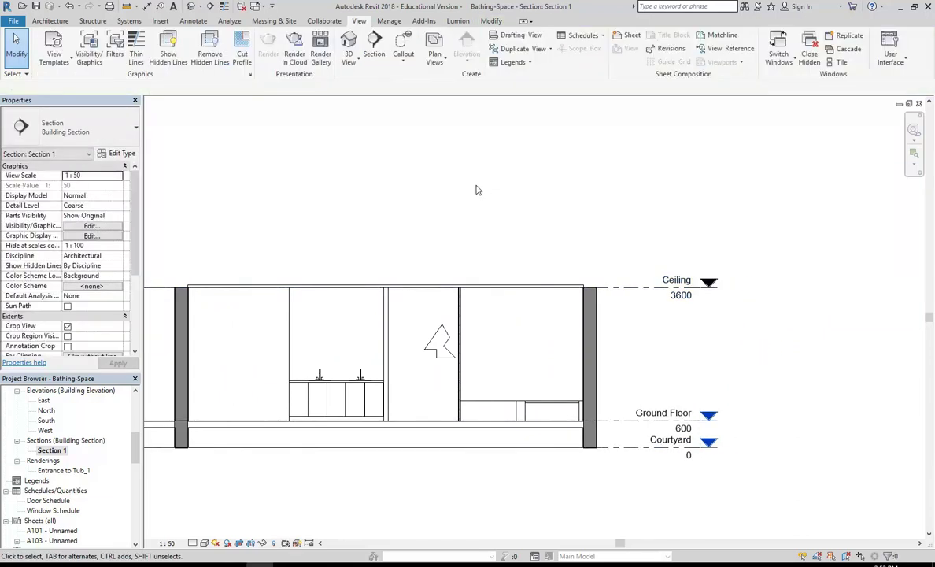
scroll(601, 248, down, 2)
middle_drag(582, 237, 579, 234)
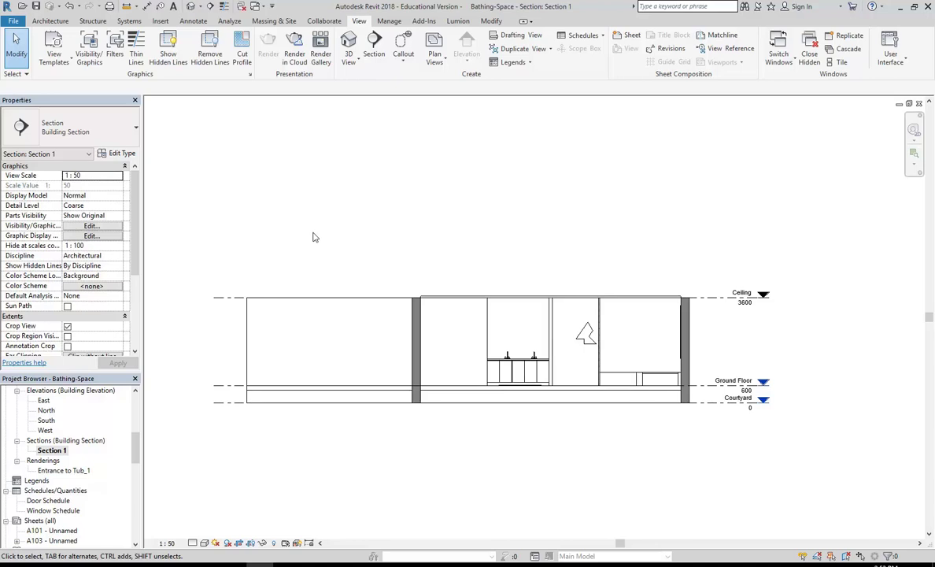
Step: Bring up Section 1's browser options and dismiss them without duplicating the view
right_click(55, 452)
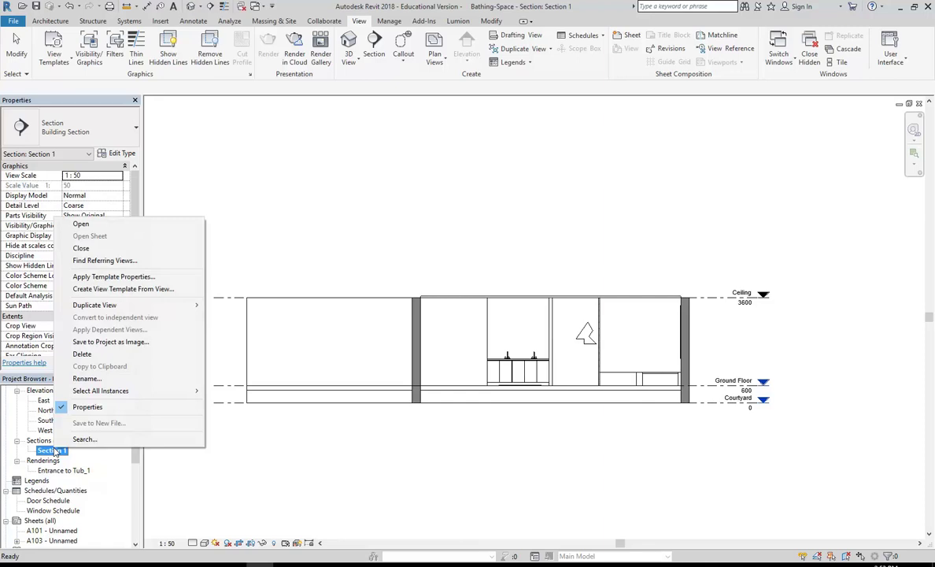
mouse_move(122, 305)
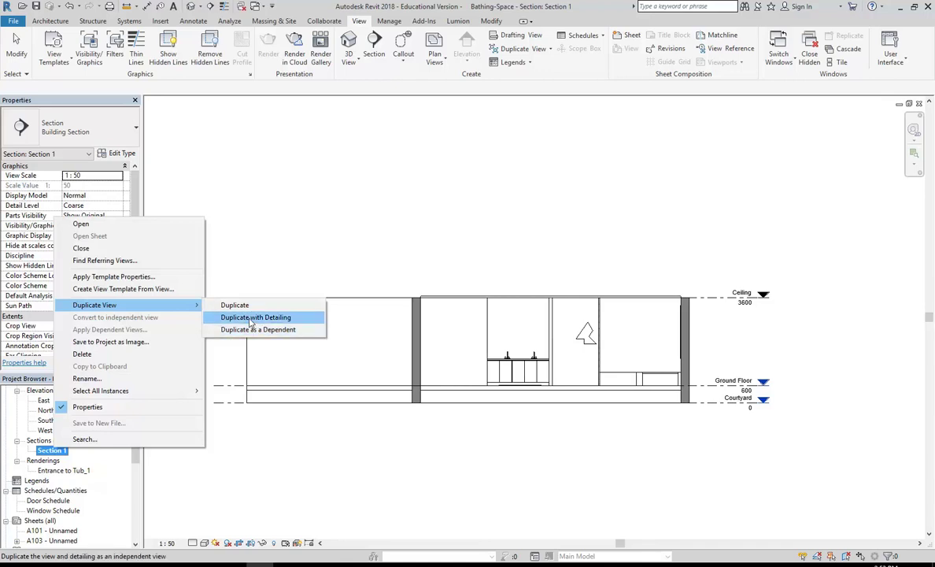
click(292, 244)
Step: Extend the Ceiling, Ground Floor and Courtyard level lines slightly further left past the wall
middle_drag(292, 244, 324, 254)
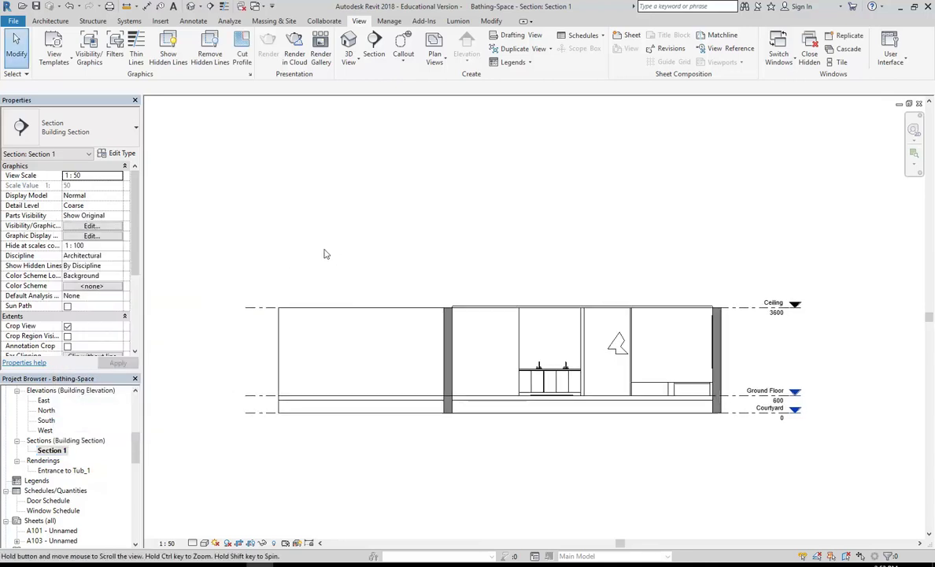
click(248, 310)
drag(246, 307, 214, 309)
click(284, 254)
middle_drag(284, 254, 288, 253)
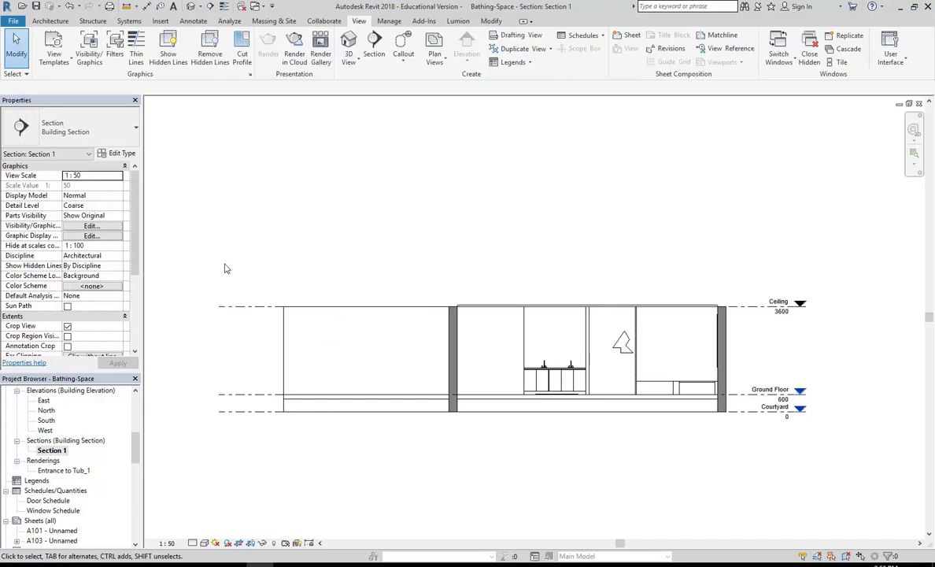
Step: Open sheet A103 from the Project Browser
click(52, 452)
scroll(49, 464, down, 2)
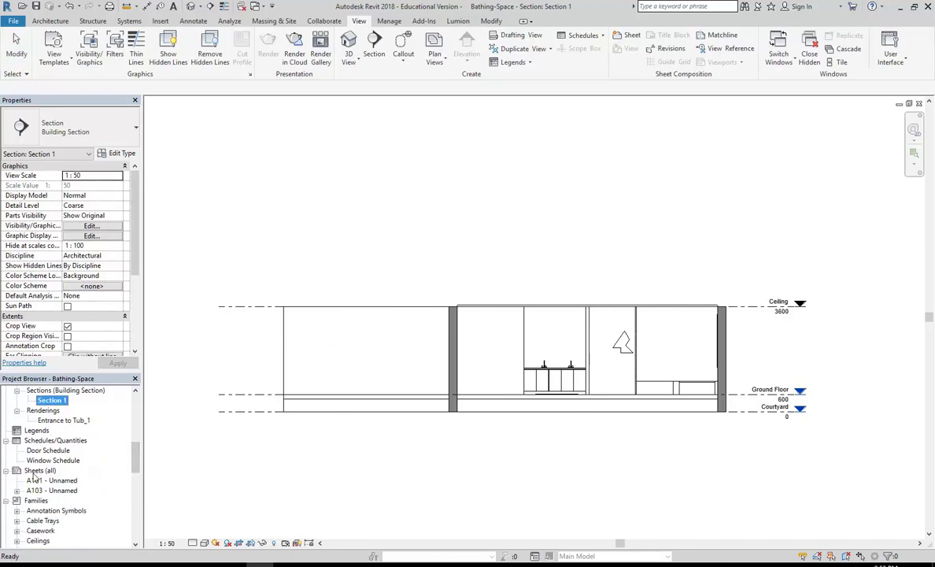
double_click(52, 491)
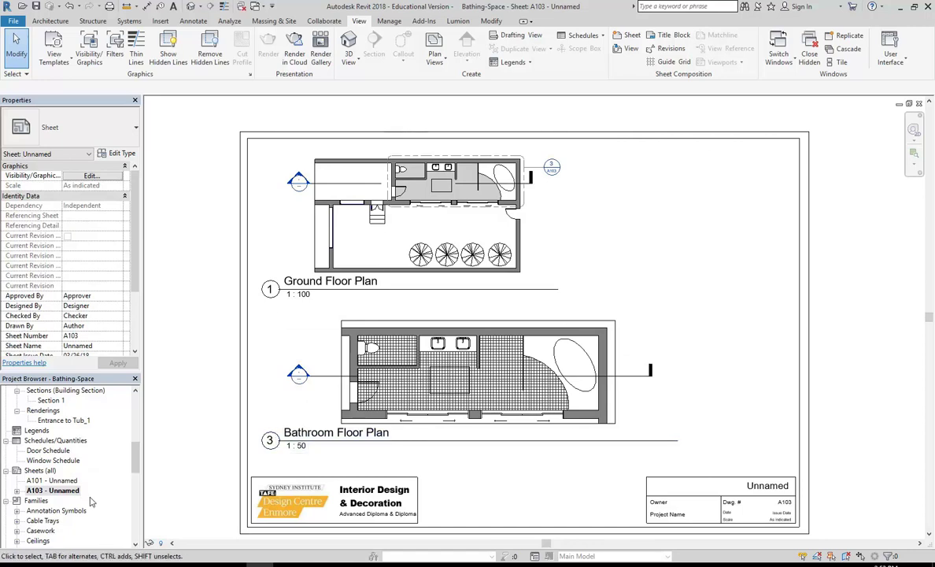
Step: Save the project and create sheet A104 with the A3 metric landscape title block
right_click(40, 471)
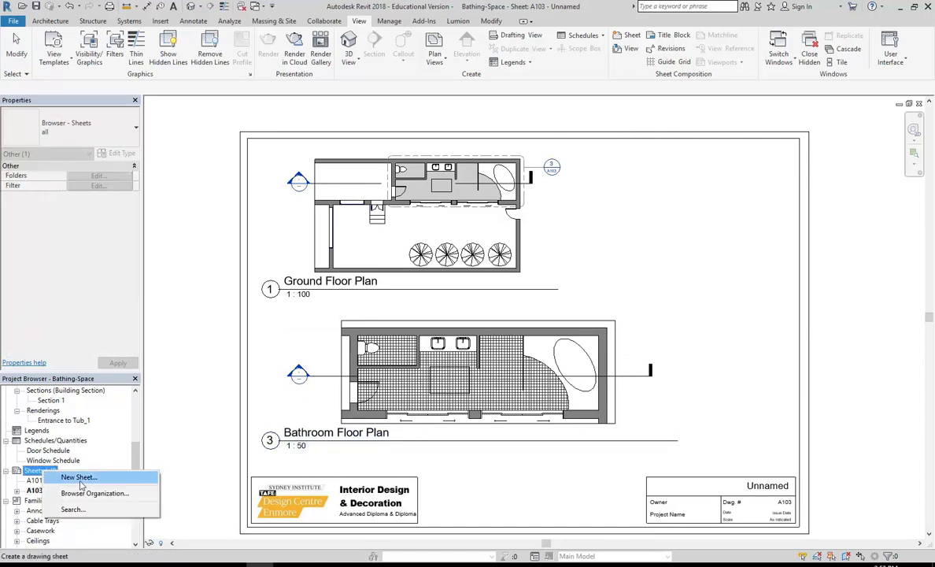
right_click(32, 471)
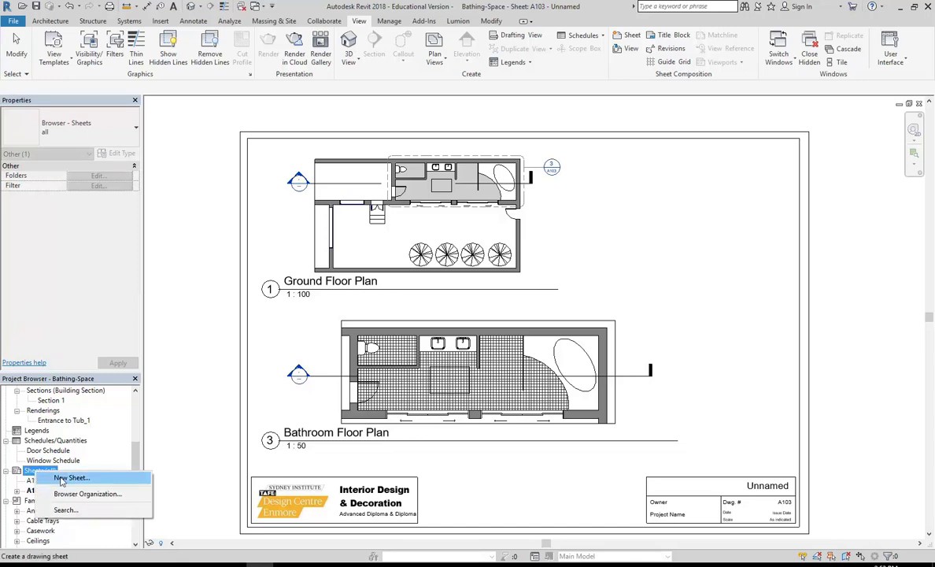
click(70, 478)
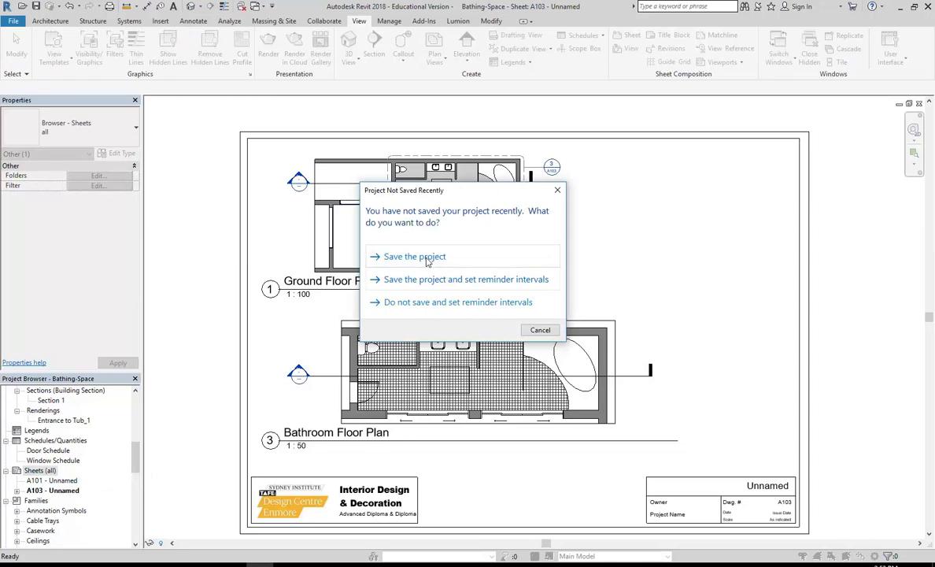
click(395, 256)
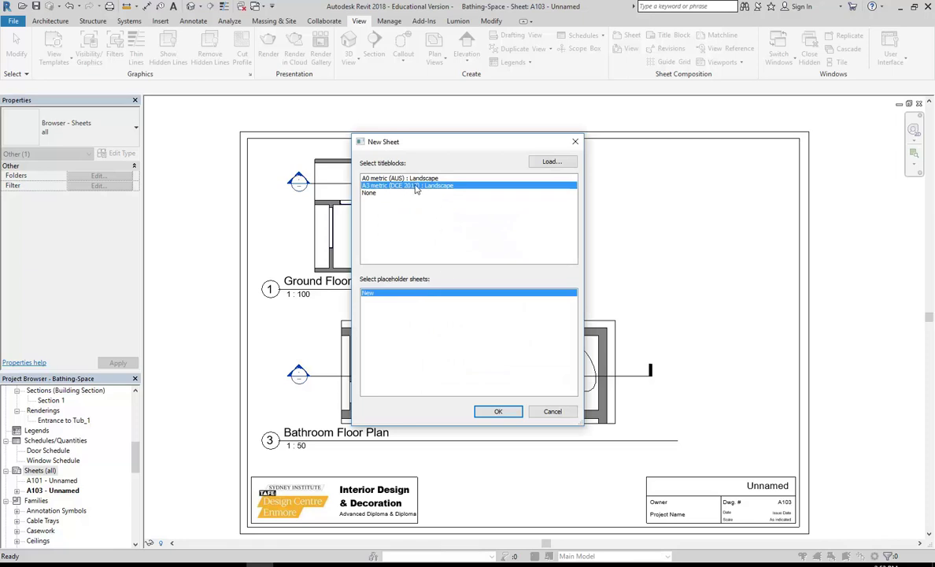
click(498, 412)
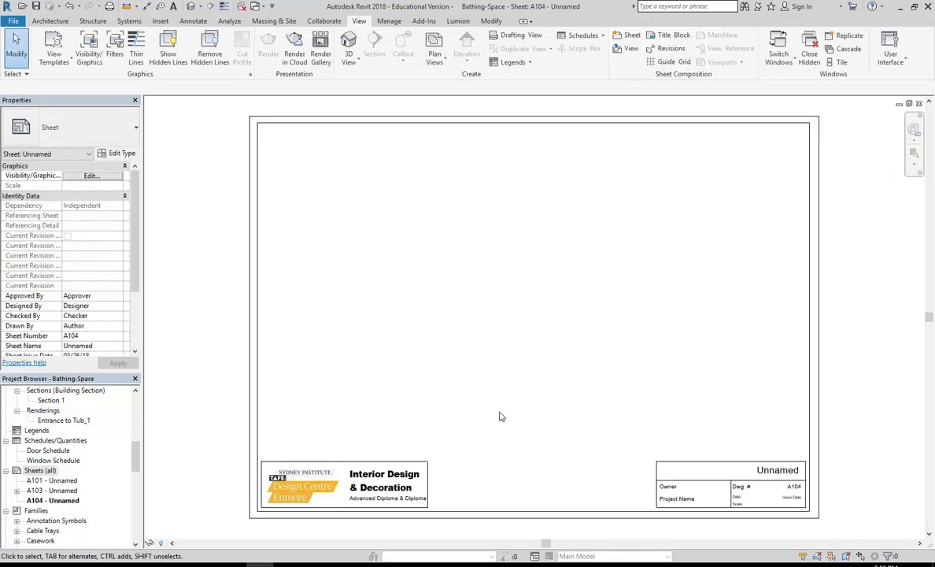
click(136, 417)
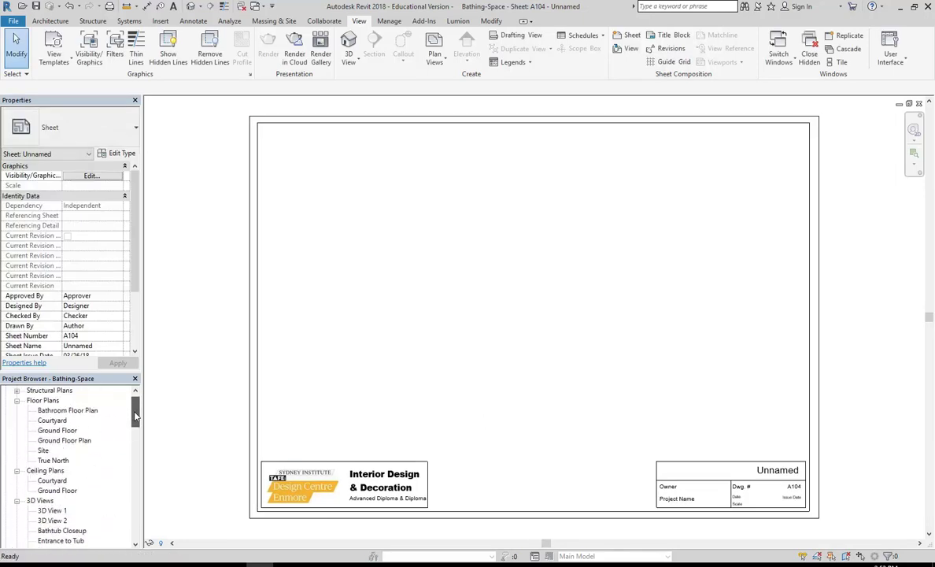
drag(135, 418, 133, 446)
click(47, 481)
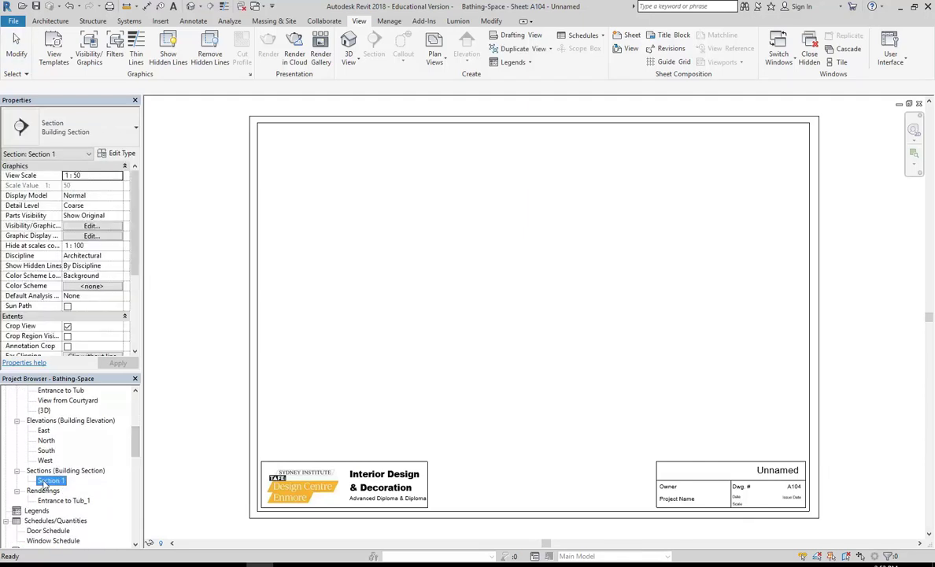
drag(442, 311, 467, 297)
click(481, 286)
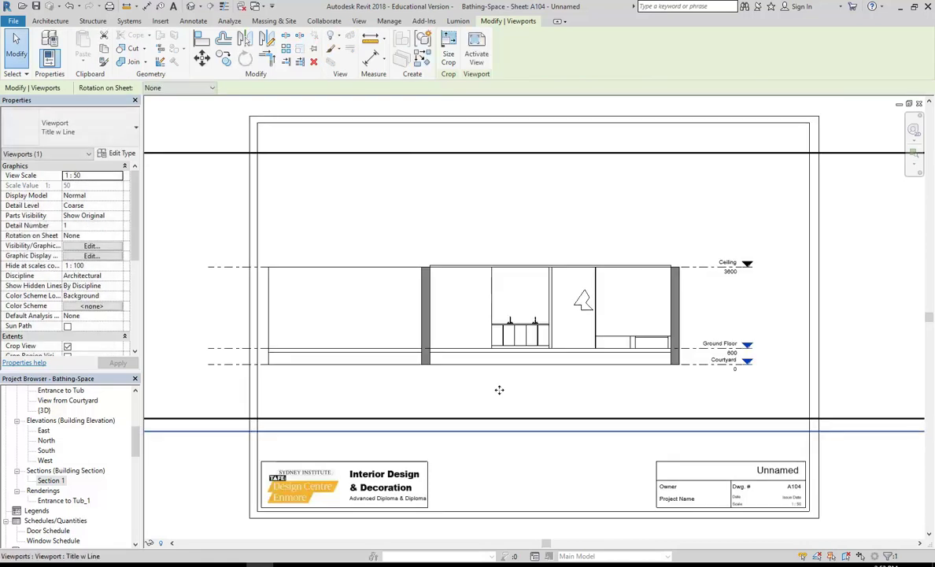
scroll(460, 307, down, 4)
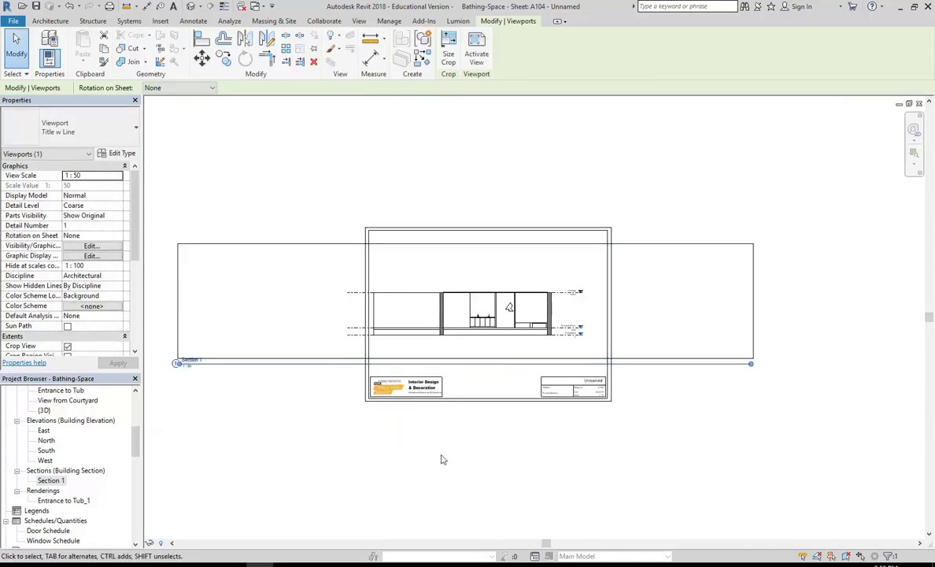
click(432, 477)
scroll(452, 342, up, 2)
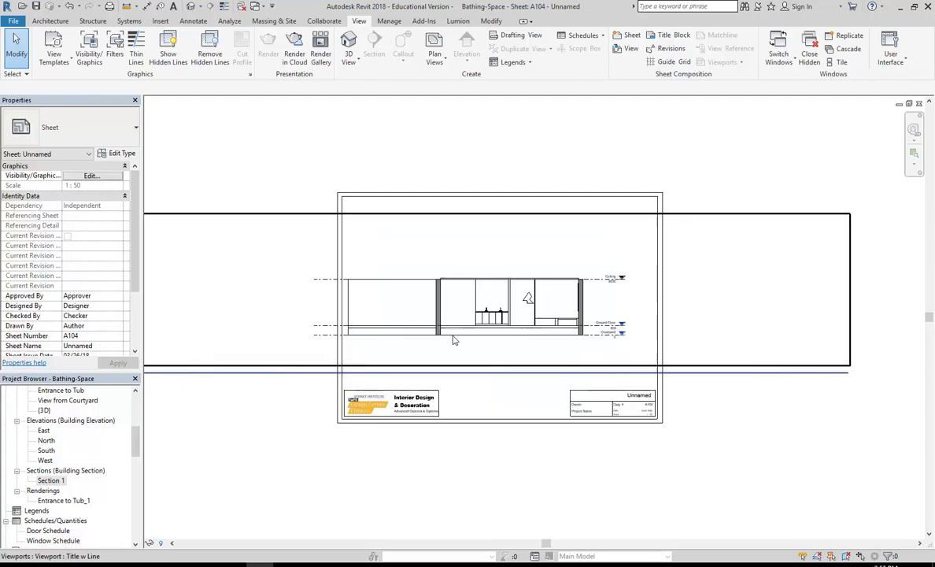
click(478, 309)
scroll(486, 370, down, 1)
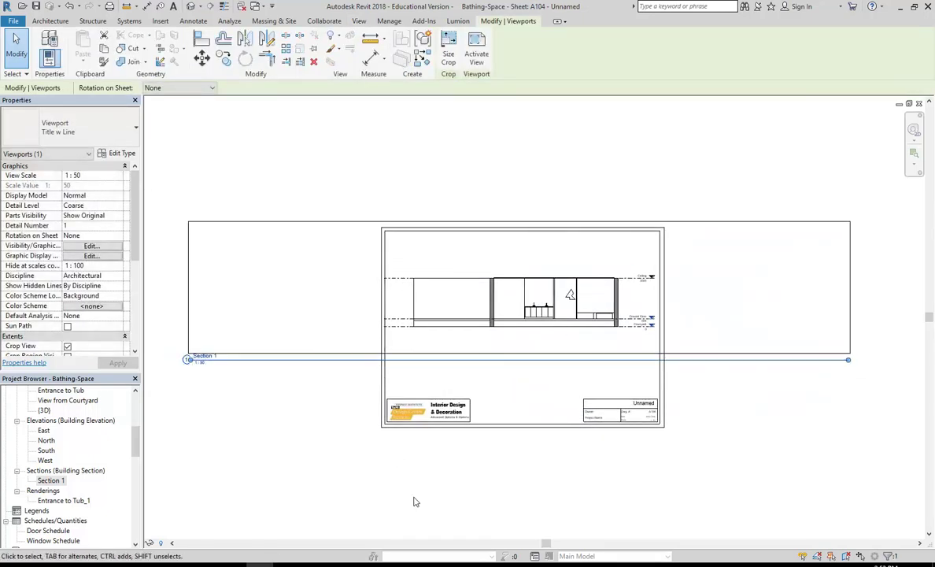
click(315, 410)
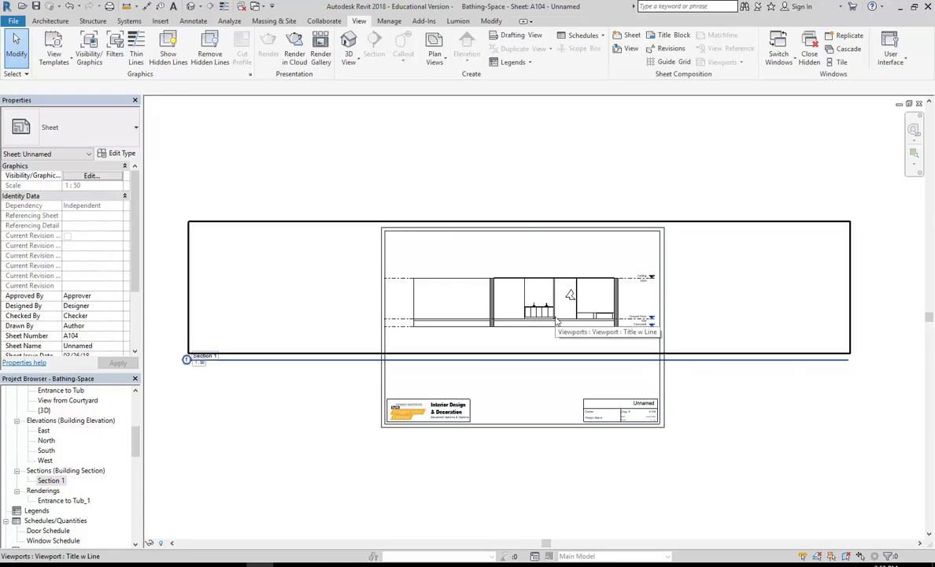
click(556, 321)
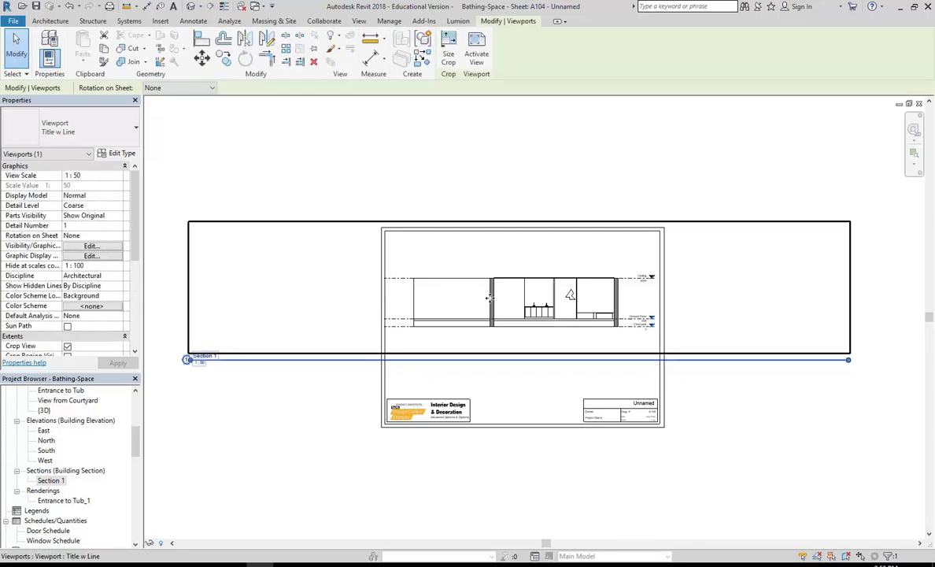
Step: Delete the Section 1 viewport from A104 and reopen the Section 1 view
key(Delete)
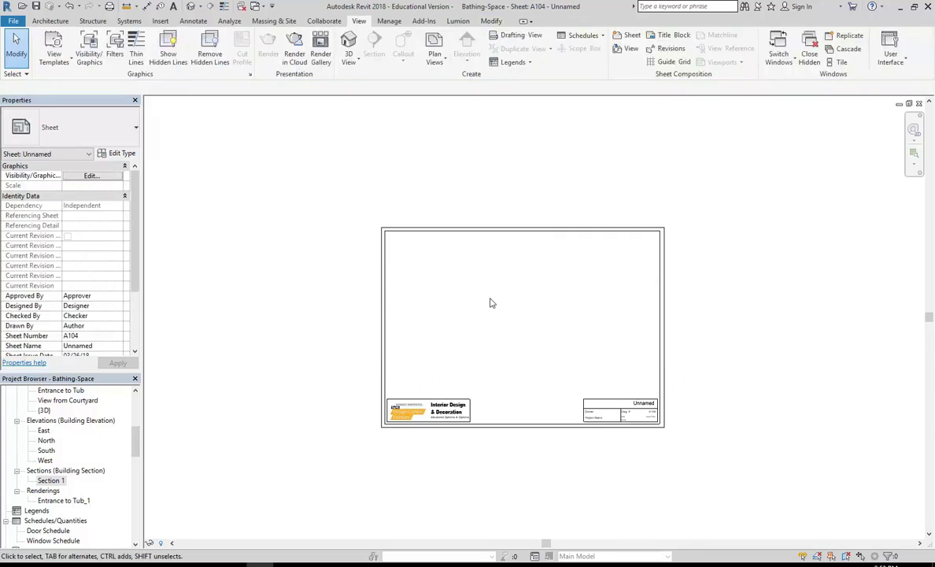
double_click(50, 480)
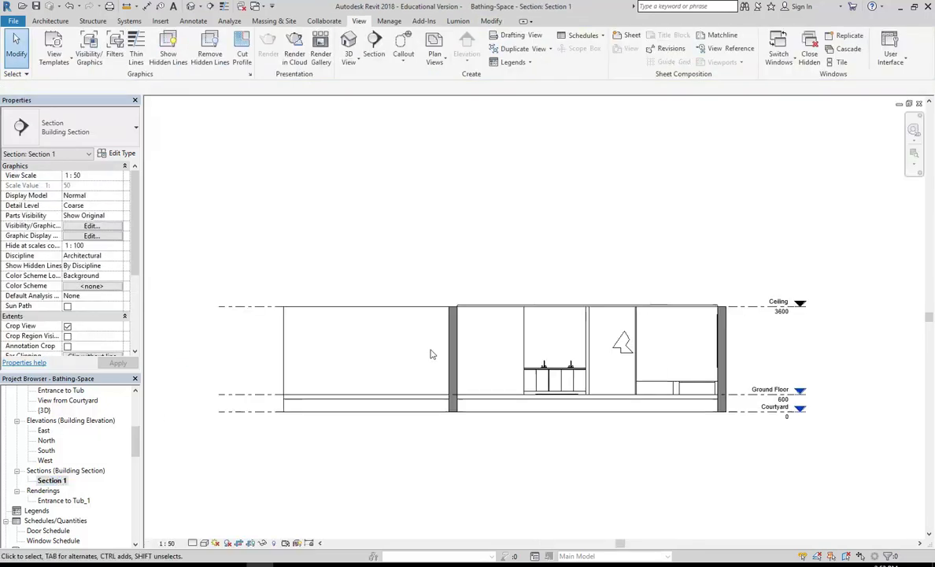
middle_drag(400, 247, 405, 250)
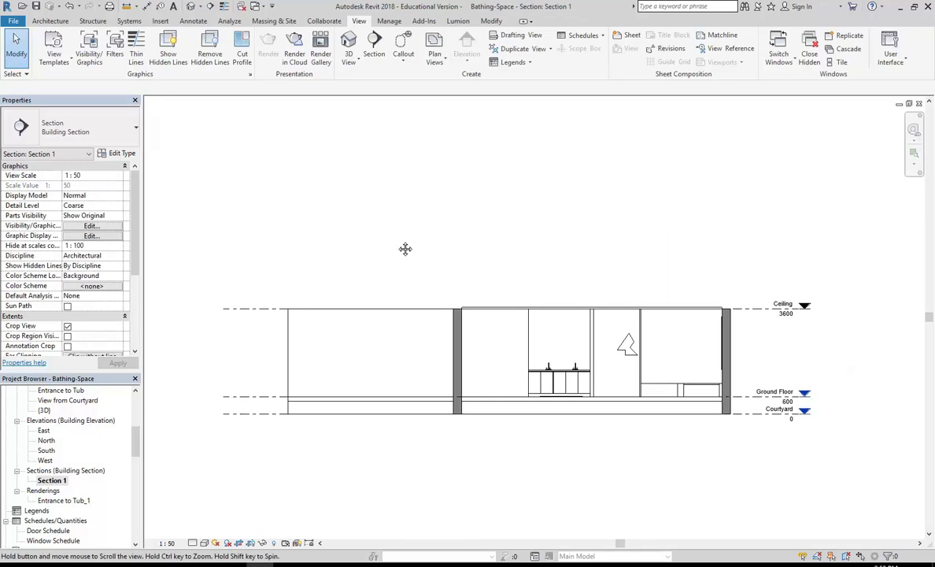
click(263, 543)
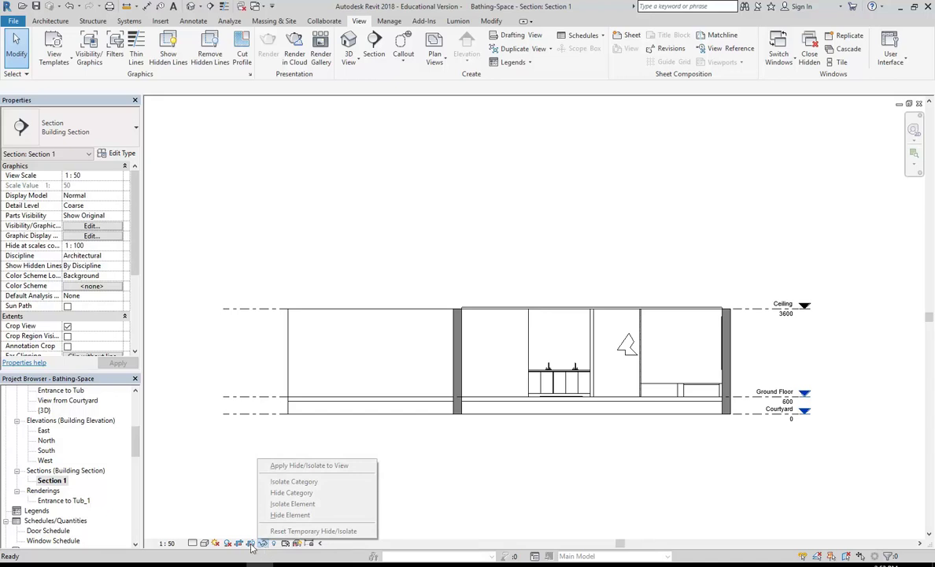
click(239, 497)
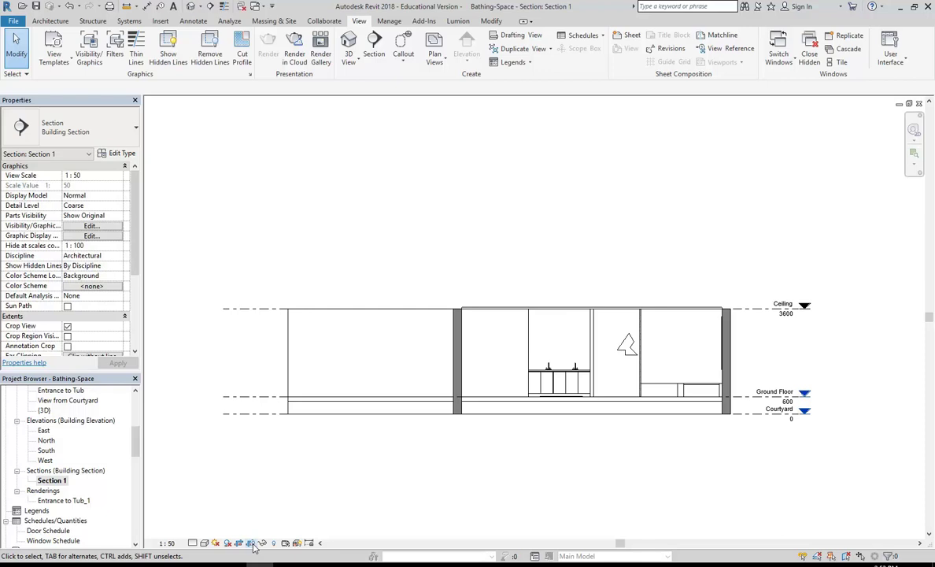
Step: Turn on the crop region display for Section 1
click(252, 544)
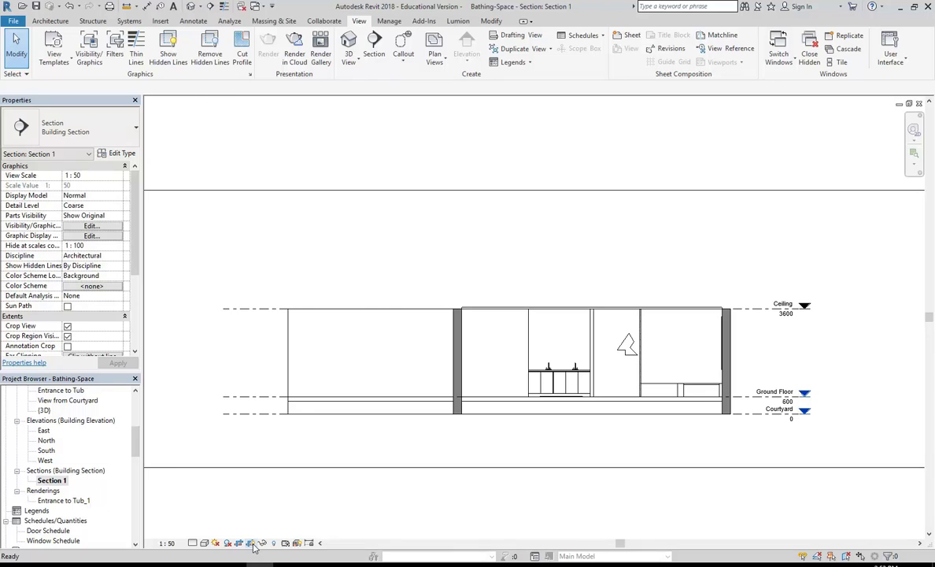
click(252, 544)
click(252, 544)
click(252, 544)
scroll(349, 430, down, 3)
scroll(409, 432, down, 2)
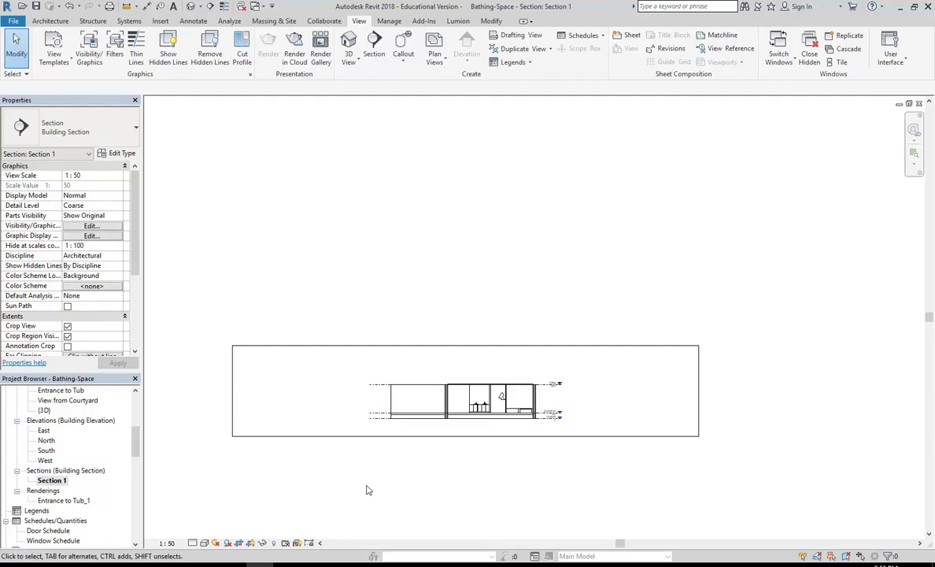
click(319, 438)
key(Escape)
Step: Raise the crop region's bottom edge and pull its right edge in toward the building
click(309, 443)
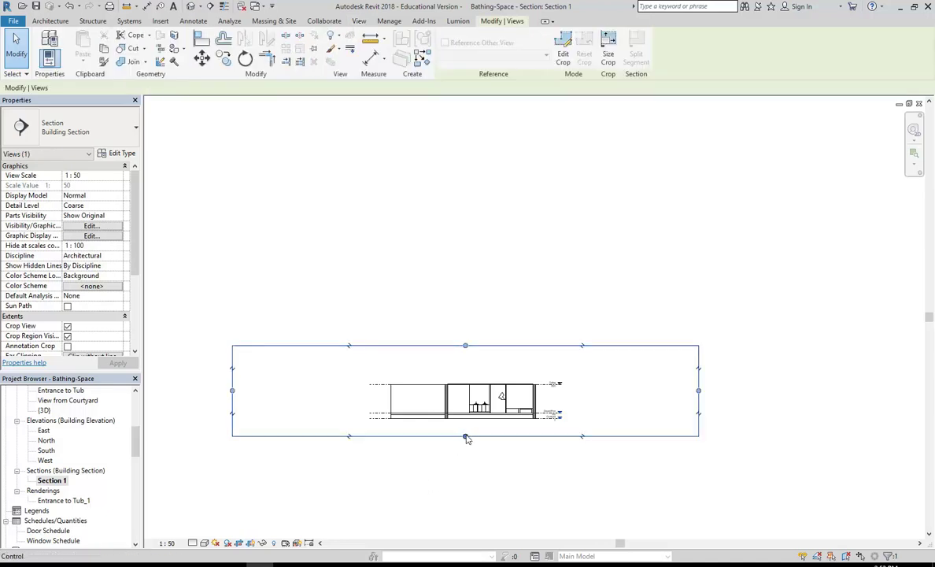
drag(465, 437, 468, 427)
drag(699, 389, 566, 386)
click(232, 366)
key(Escape)
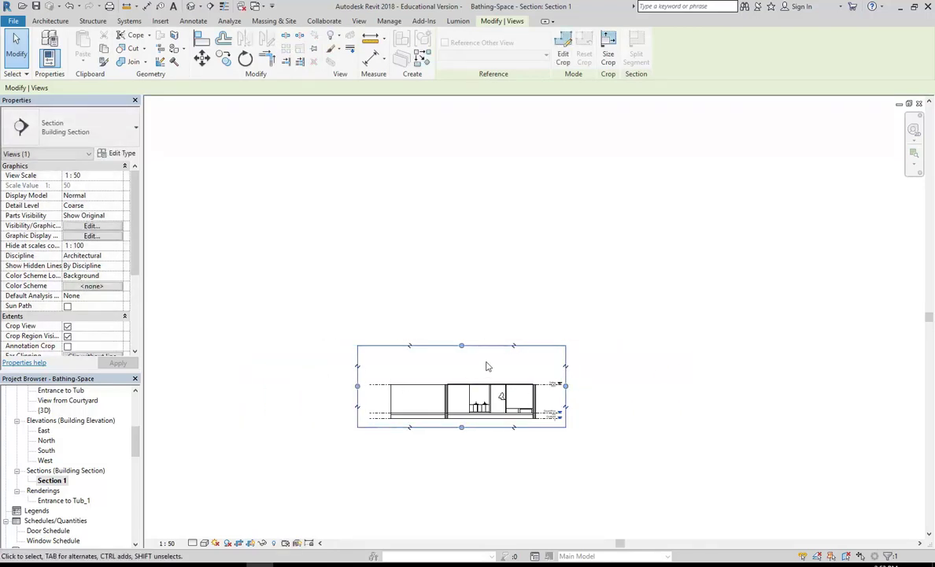
Step: Split the crop's top and bottom edges to tighten them, and begin splitting its left edge
scroll(449, 375, up, 3)
scroll(455, 358, up, 2)
click(486, 276)
click(486, 348)
scroll(493, 496, up, 2)
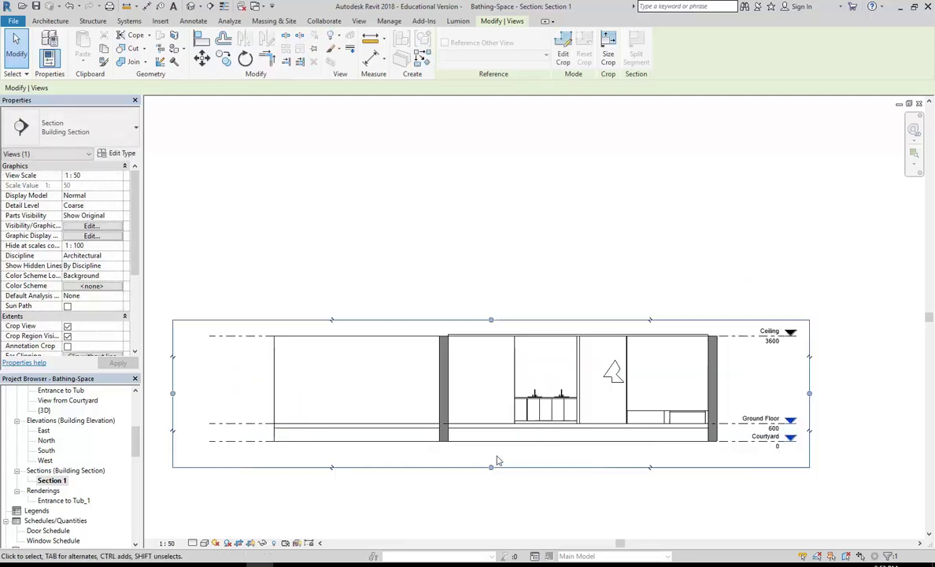
click(492, 468)
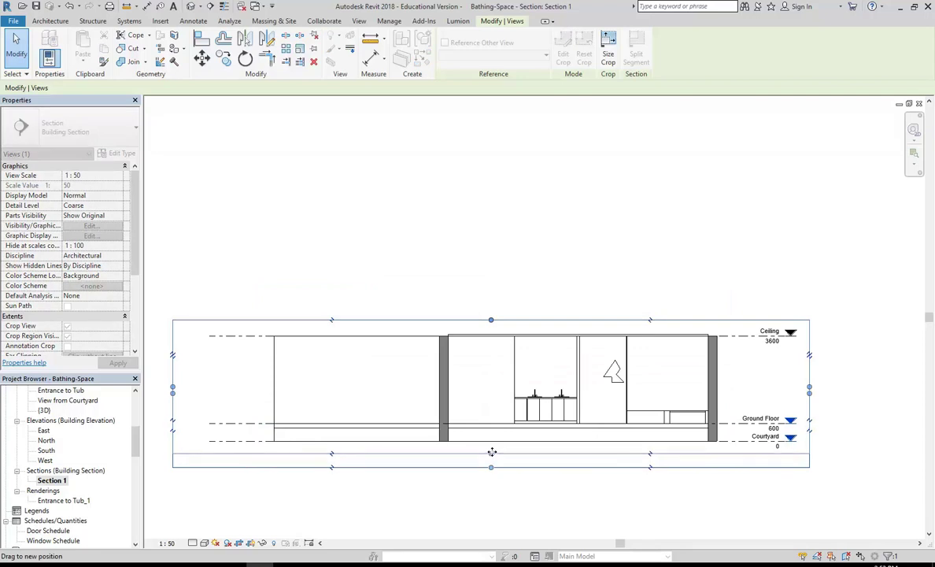
click(493, 450)
scroll(494, 454, up, 2)
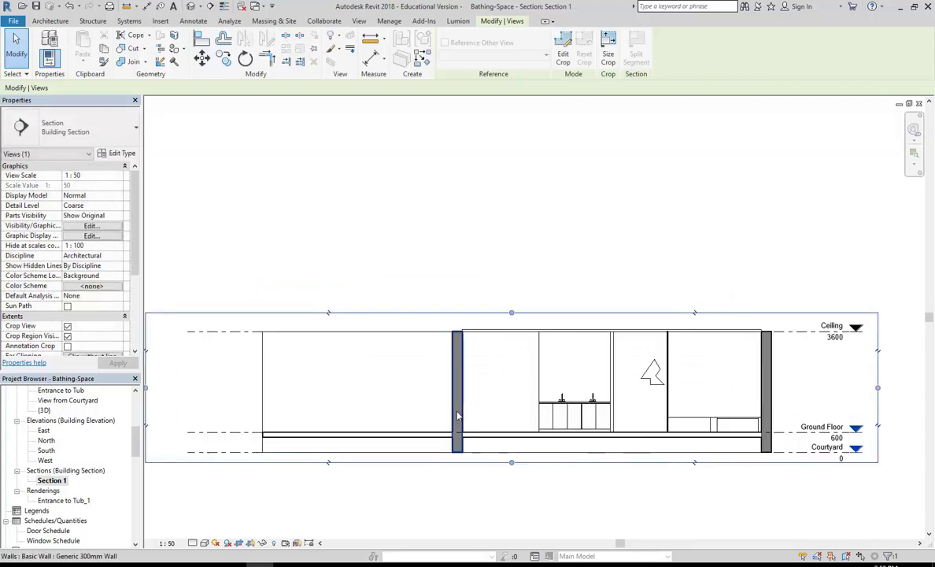
scroll(488, 441, down, 1)
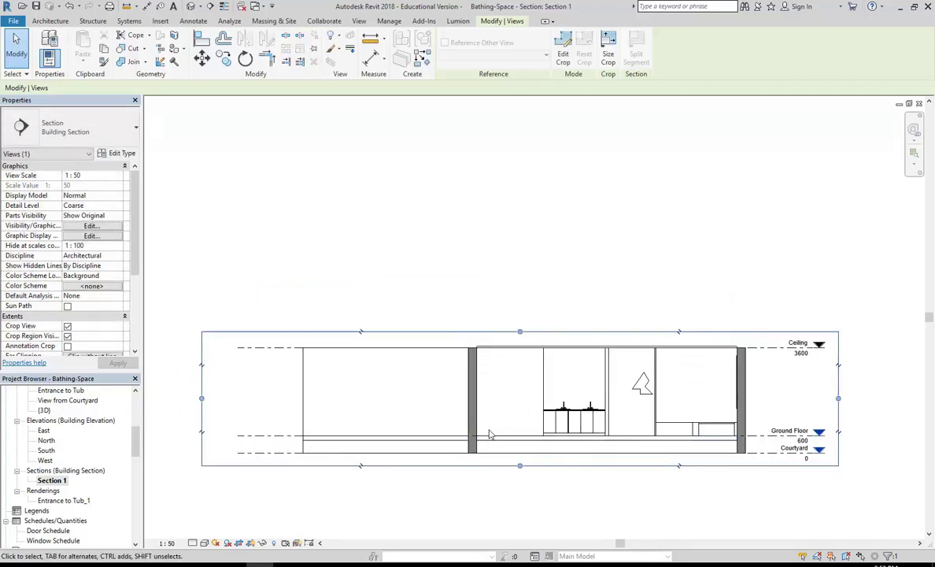
scroll(396, 344, down, 1)
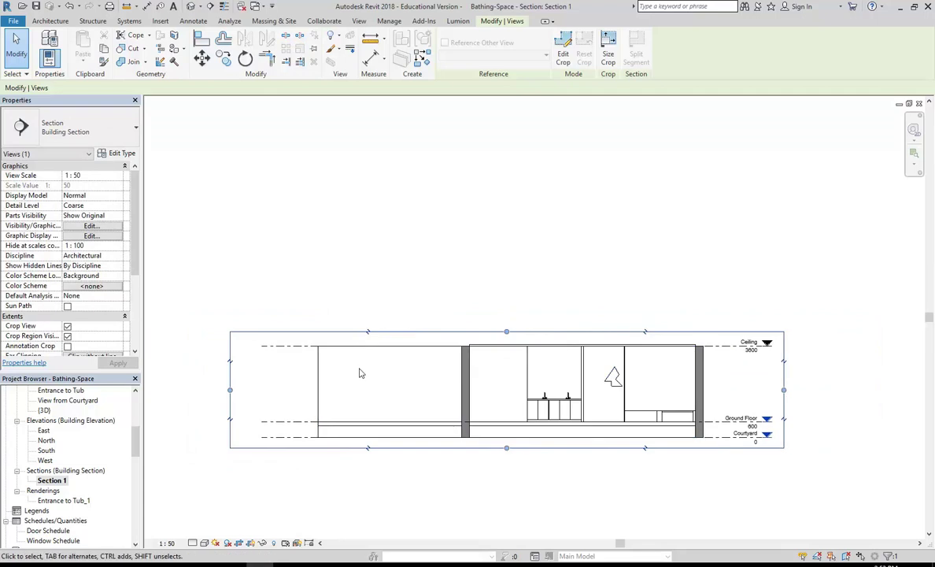
click(230, 391)
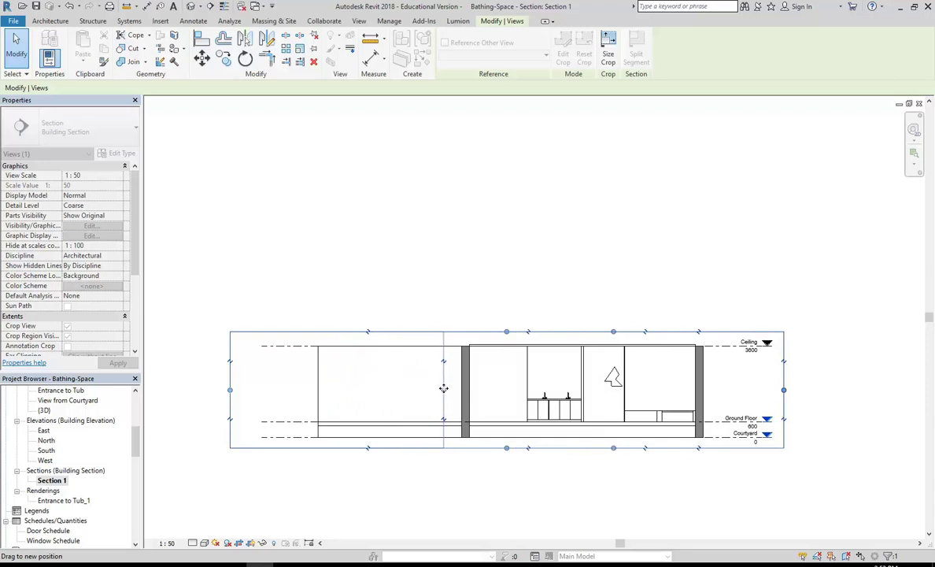
Step: Place the left-edge split to exclude the outdoor area and nudge the left and right crop edges to the walls
click(412, 378)
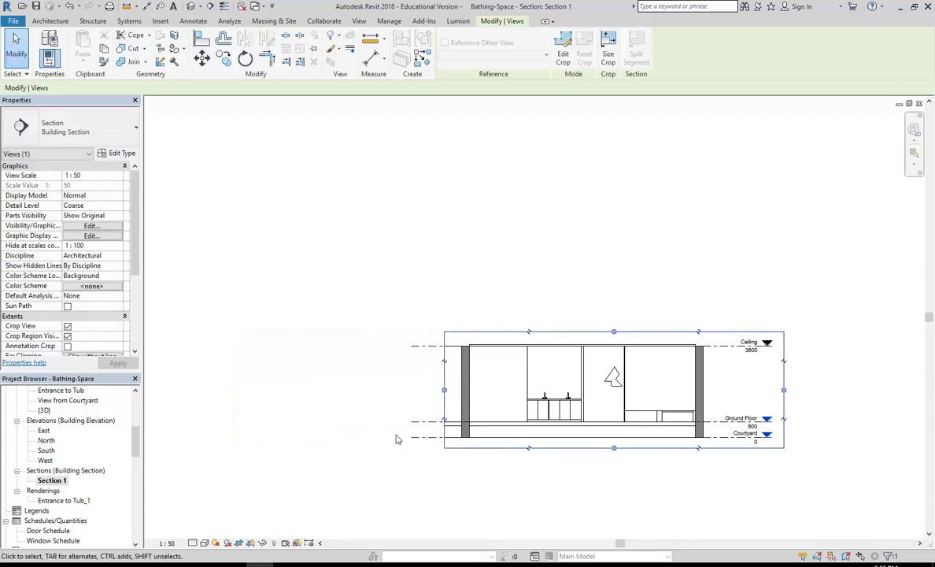
scroll(403, 344, up, 5)
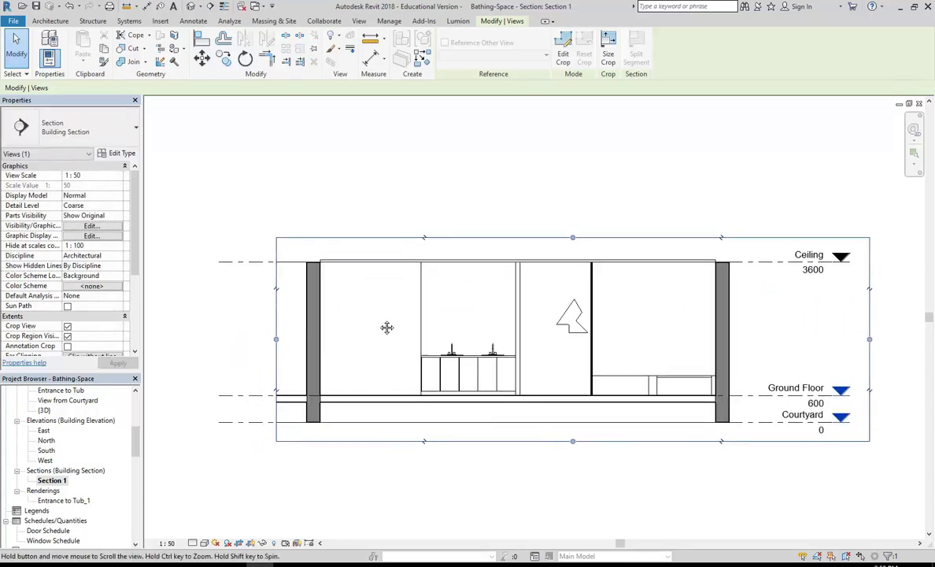
middle_drag(380, 324, 351, 341)
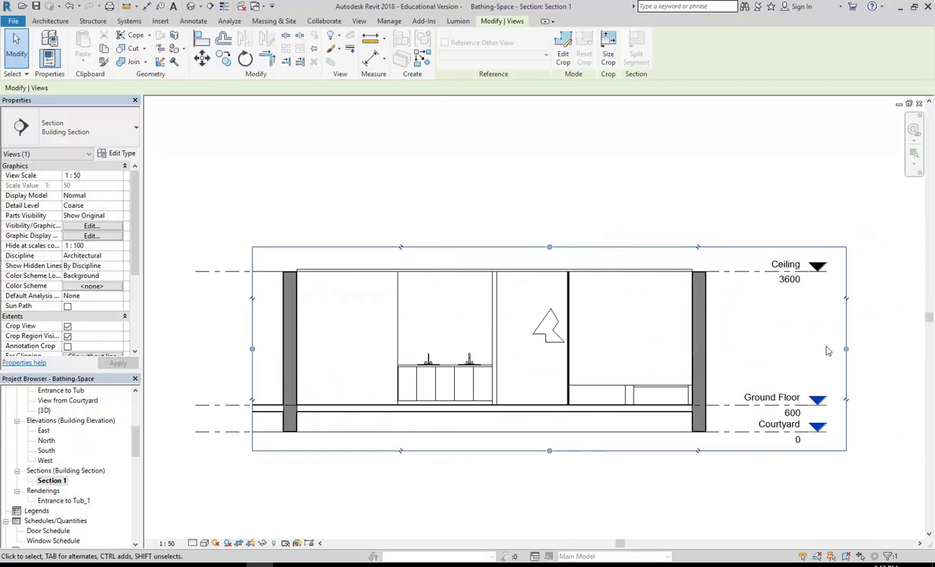
drag(847, 350, 839, 349)
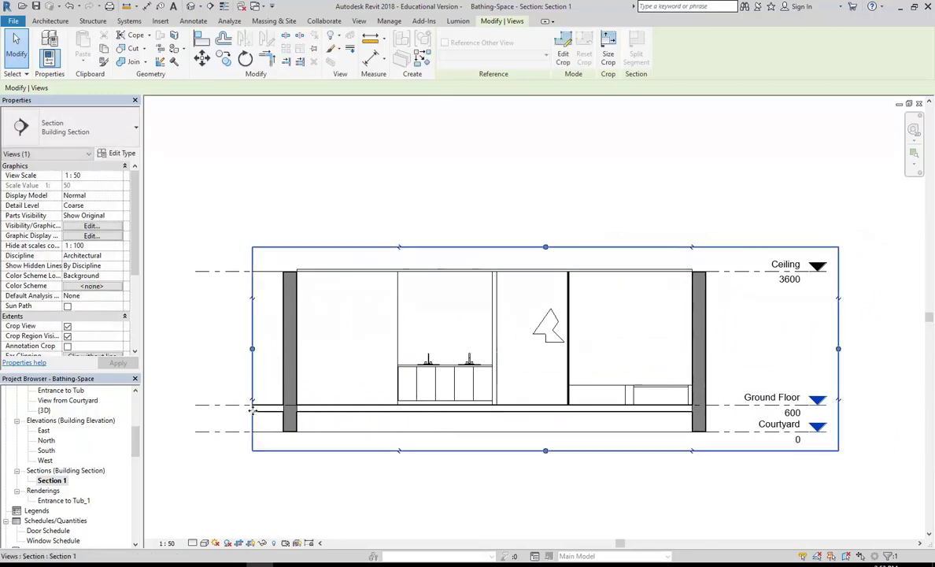
drag(252, 348, 256, 348)
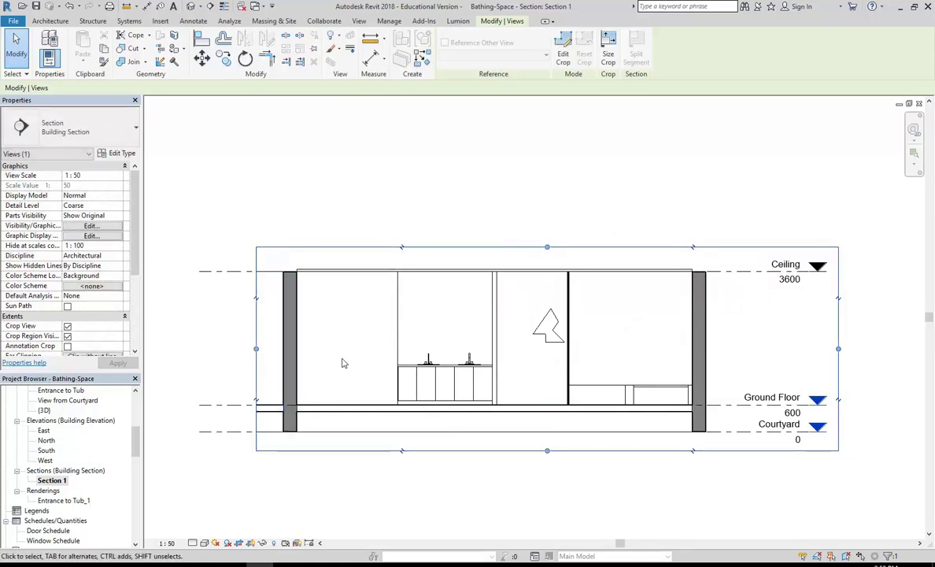
scroll(342, 363, up, 1)
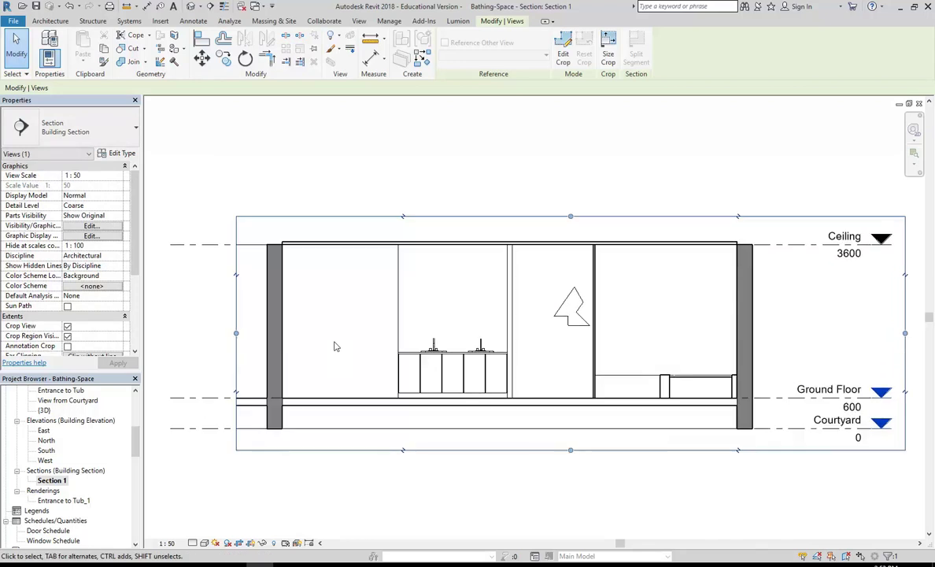
Step: Shorten the level lines from their left ends to fit the cropped section
click(177, 244)
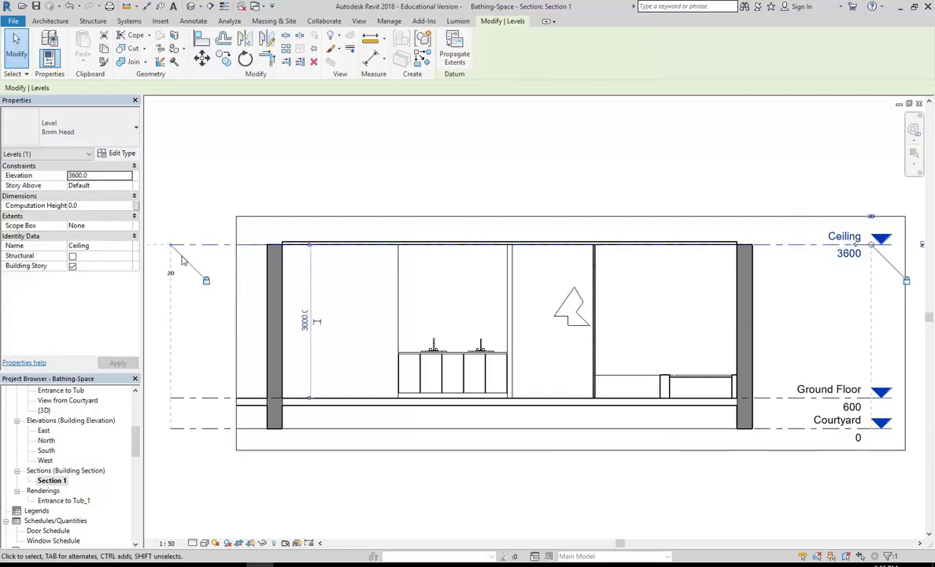
drag(171, 244, 206, 244)
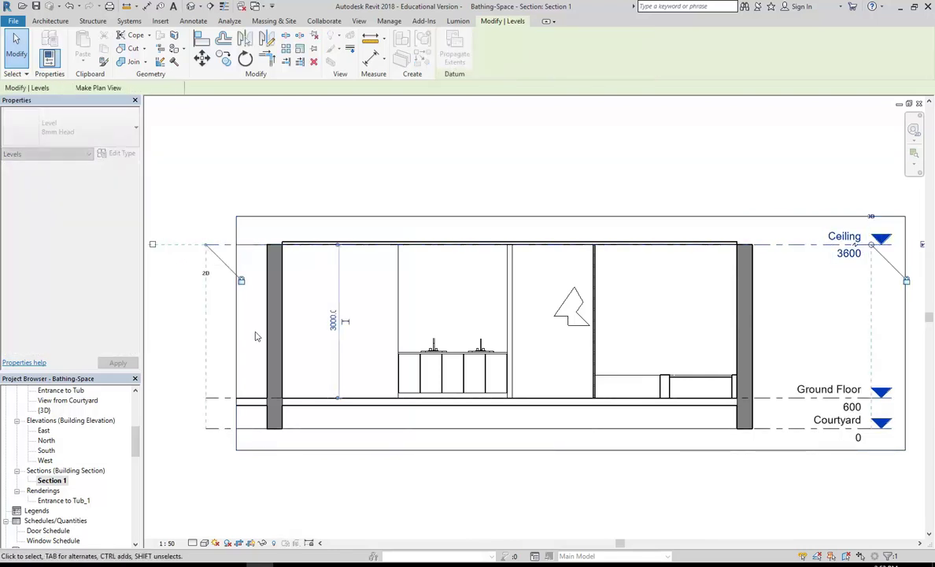
click(323, 501)
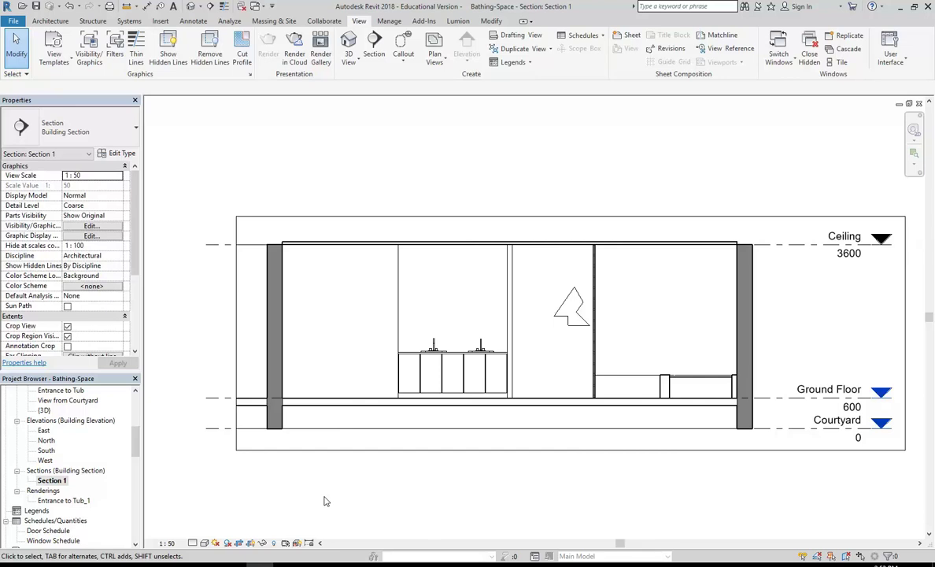
Step: Hide the crop region boundary in Section 1
click(250, 543)
click(250, 543)
click(250, 543)
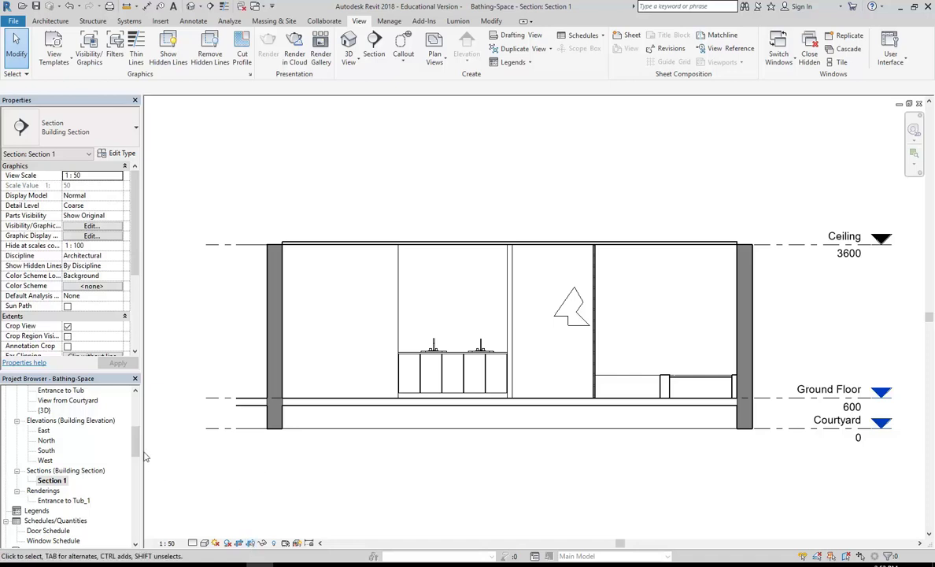
drag(136, 441, 136, 463)
Step: Open sheet A104 and place the cropped 1:50 Section 1 viewport near its top
double_click(52, 480)
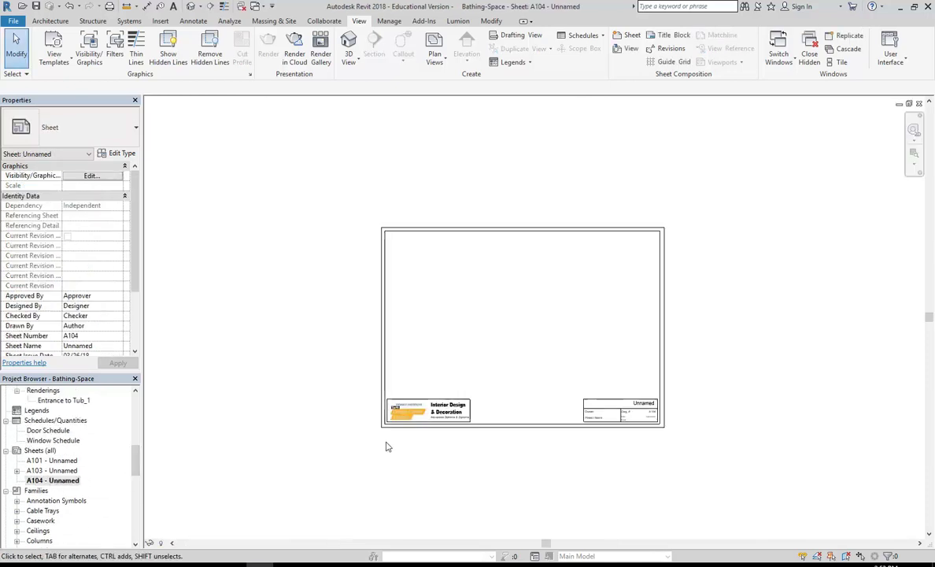
scroll(465, 346, up, 3)
scroll(441, 392, up, 1)
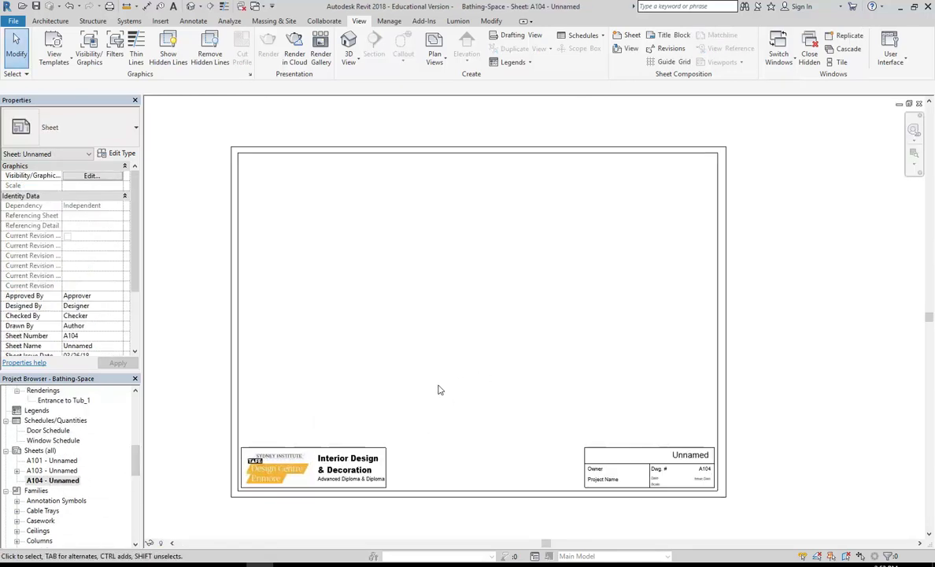
scroll(134, 466, up, 3)
click(52, 470)
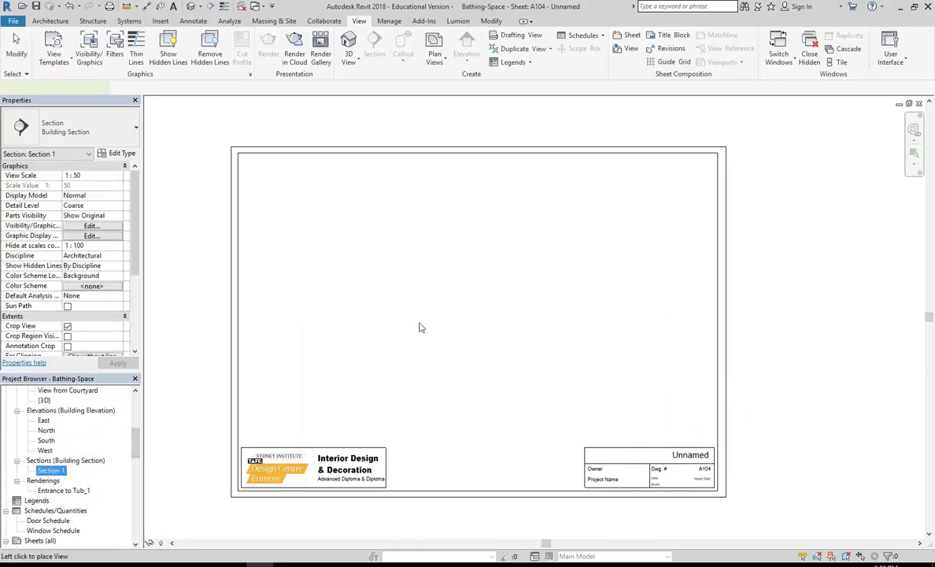
drag(89, 455, 419, 326)
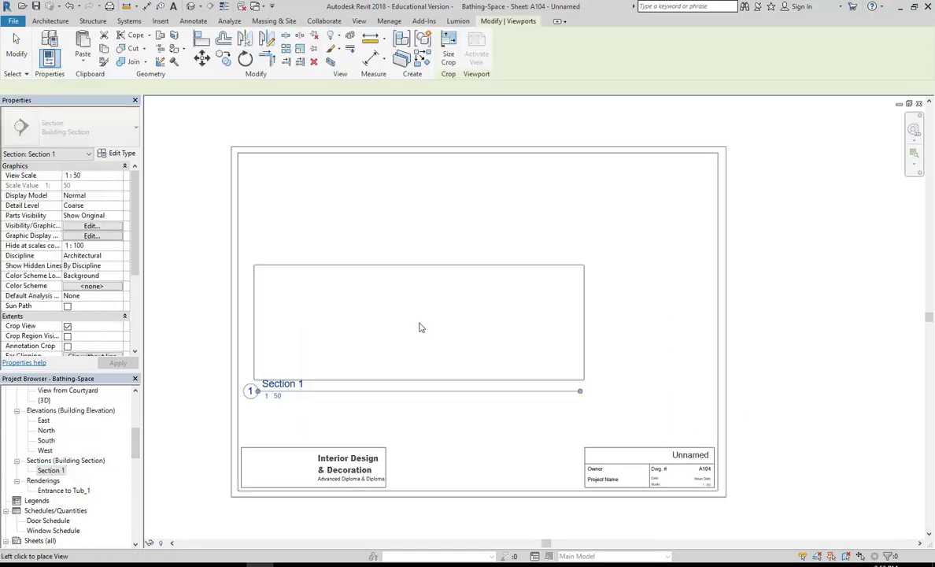
click(473, 229)
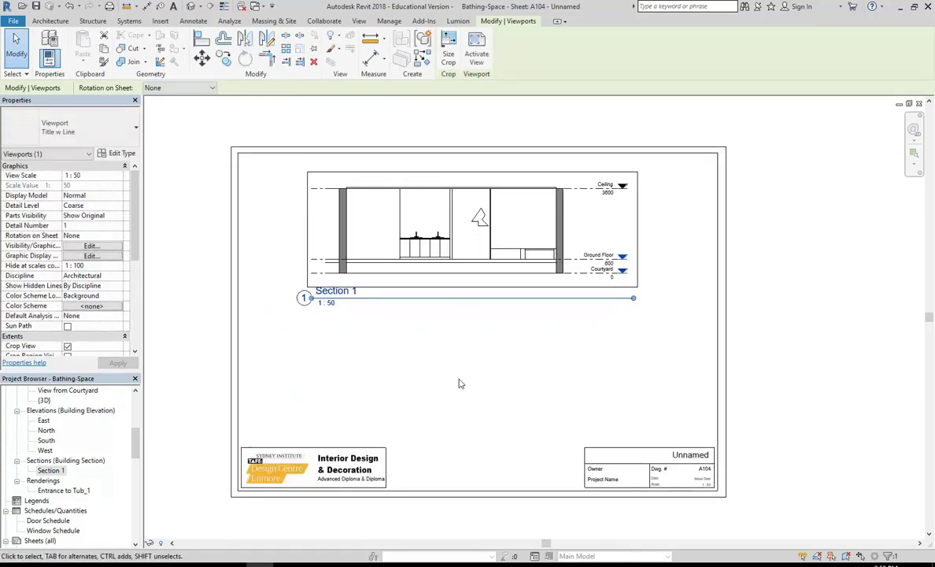
click(461, 384)
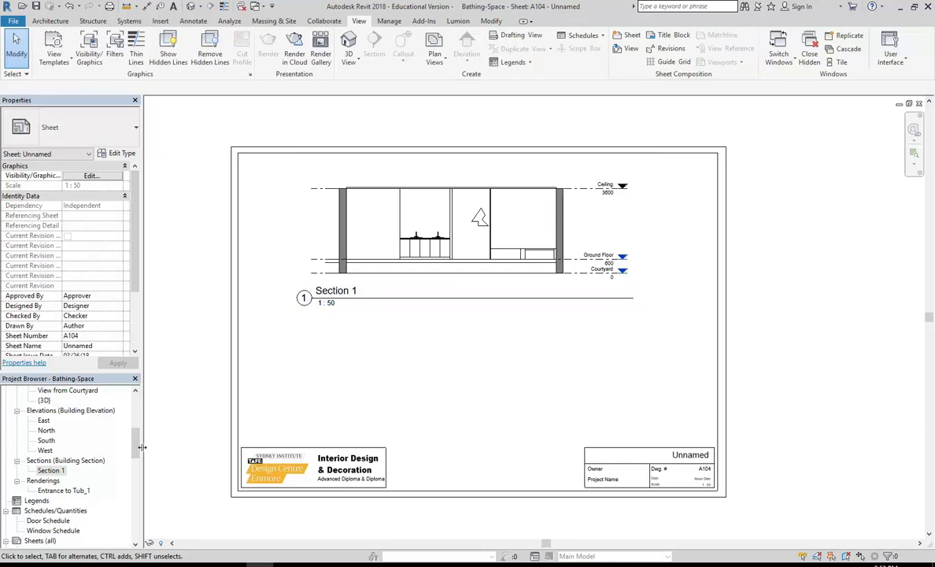
mouse_move(136, 450)
mouse_down()
mouse_move(136, 403)
mouse_move(136, 469)
mouse_up()
Step: Open sheet A103 and zoom around its plans to check the section tag now references A104
double_click(52, 480)
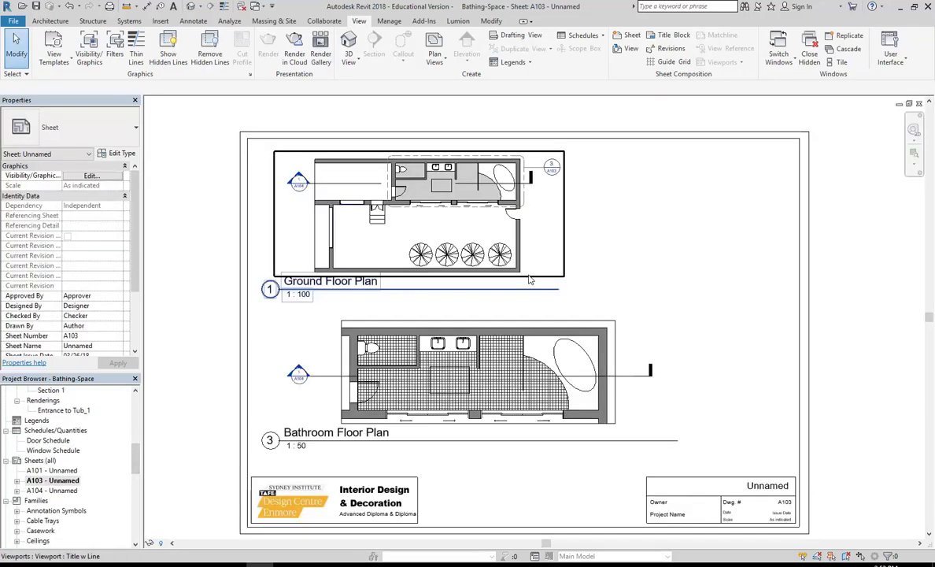
scroll(271, 390, up, 4)
scroll(272, 340, up, 4)
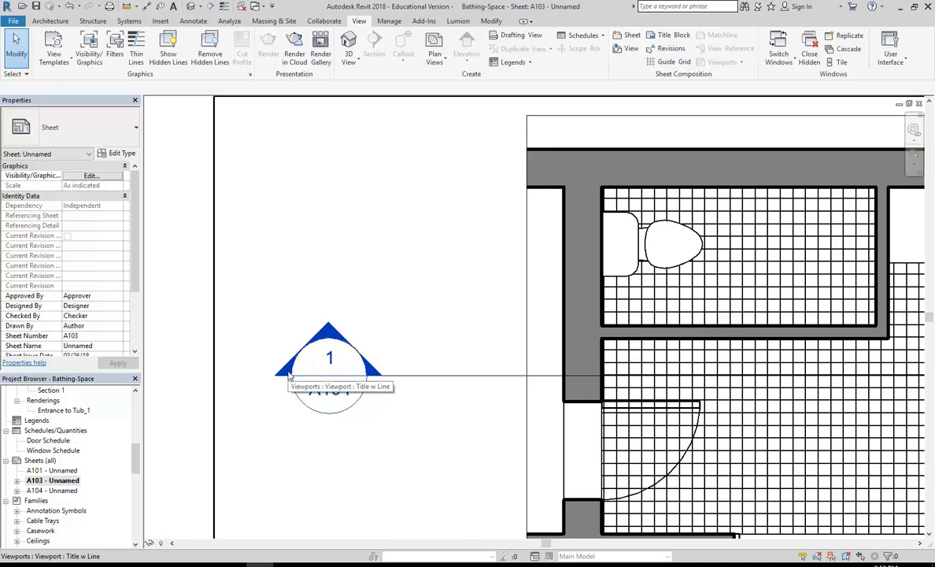
scroll(289, 375, down, 5)
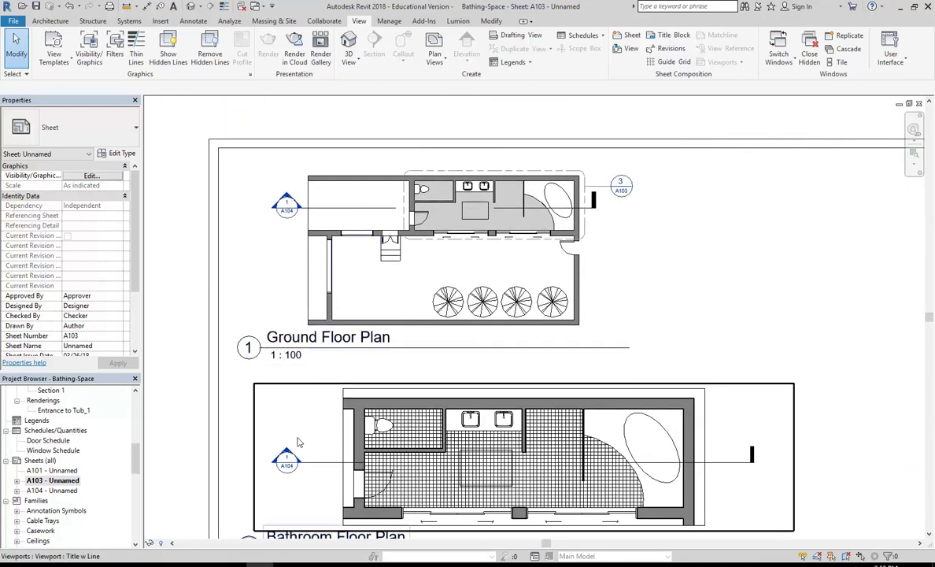
scroll(307, 285, down, 1)
middle_drag(307, 285, 306, 270)
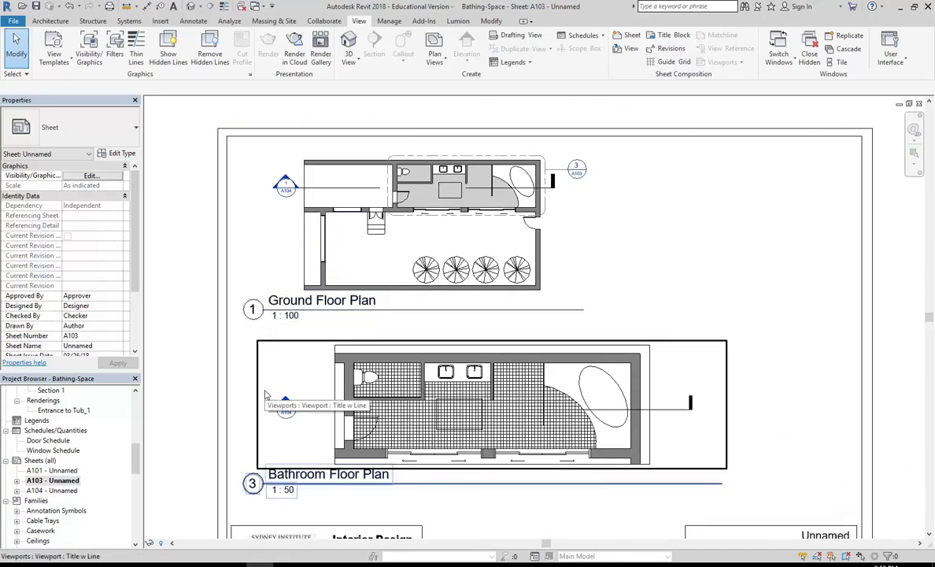
scroll(137, 418, up, 5)
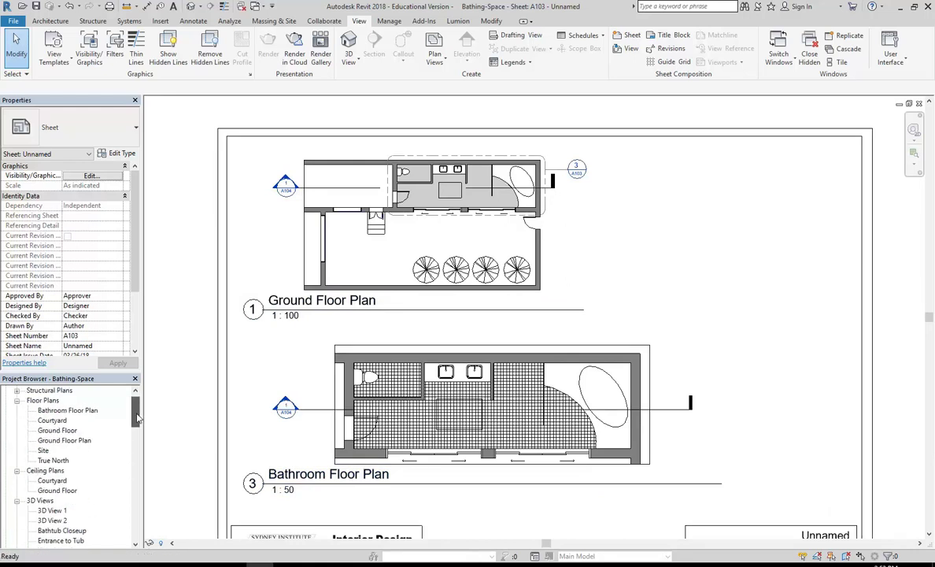
Step: On the Ground Floor Plan, draw a vertical section line from above the bathroom to below its wall
double_click(65, 440)
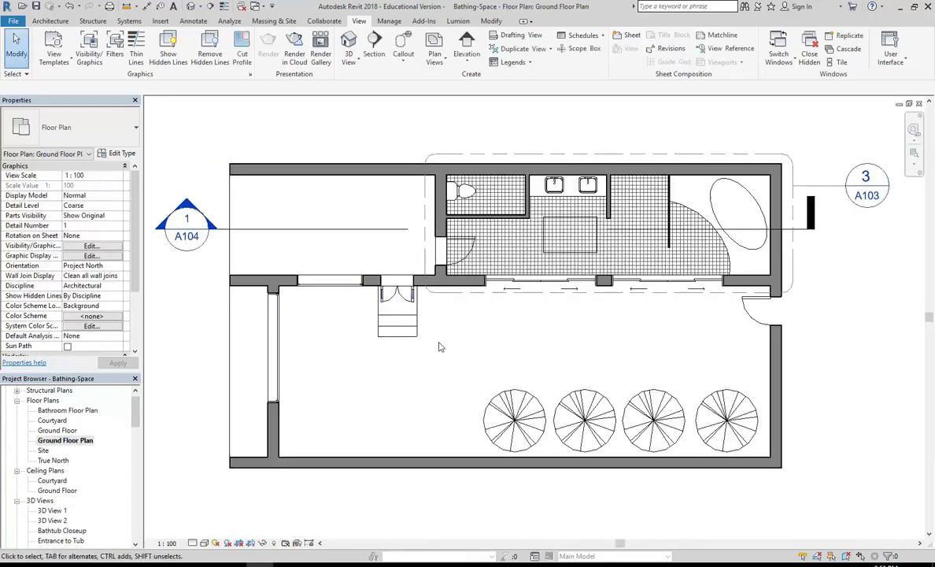
middle_drag(440, 347, 427, 352)
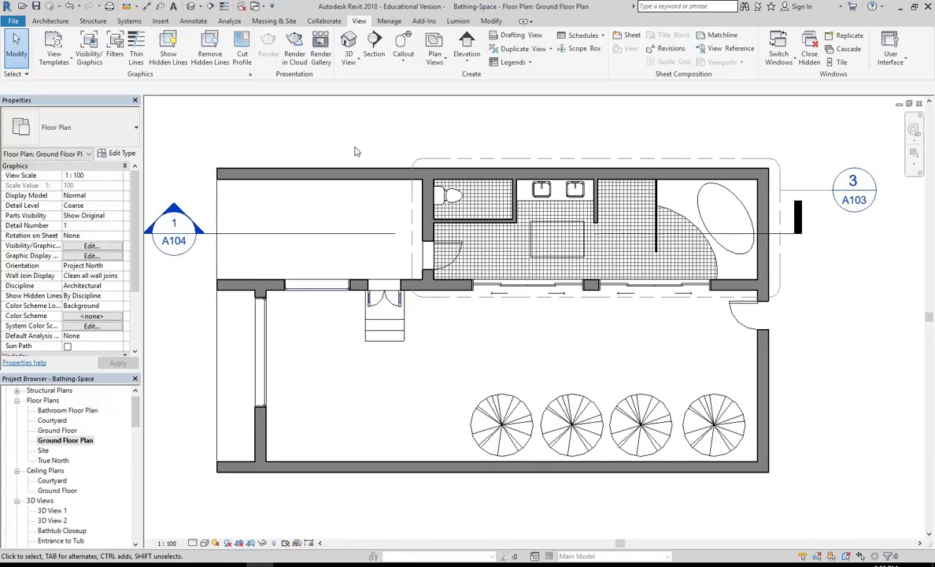
scroll(363, 157, up, 1)
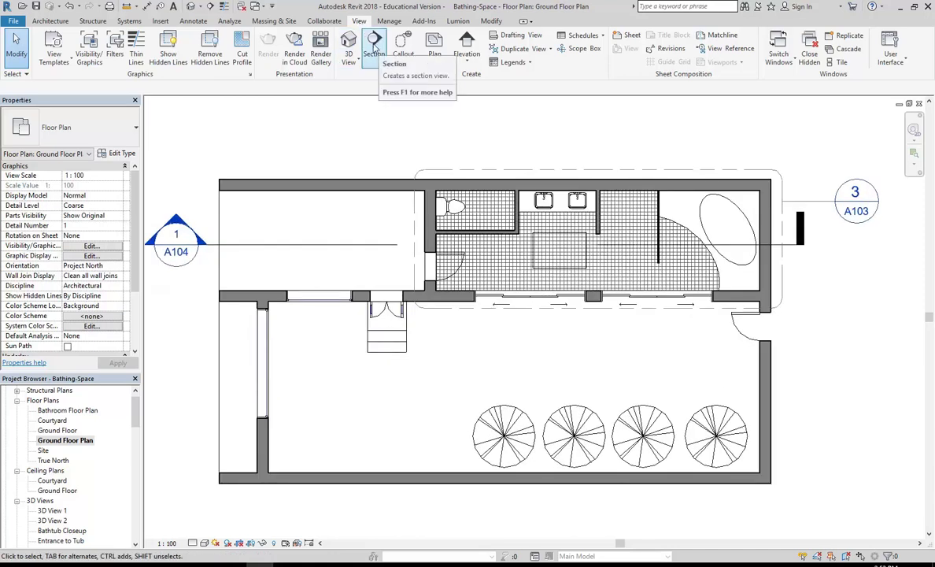
click(375, 46)
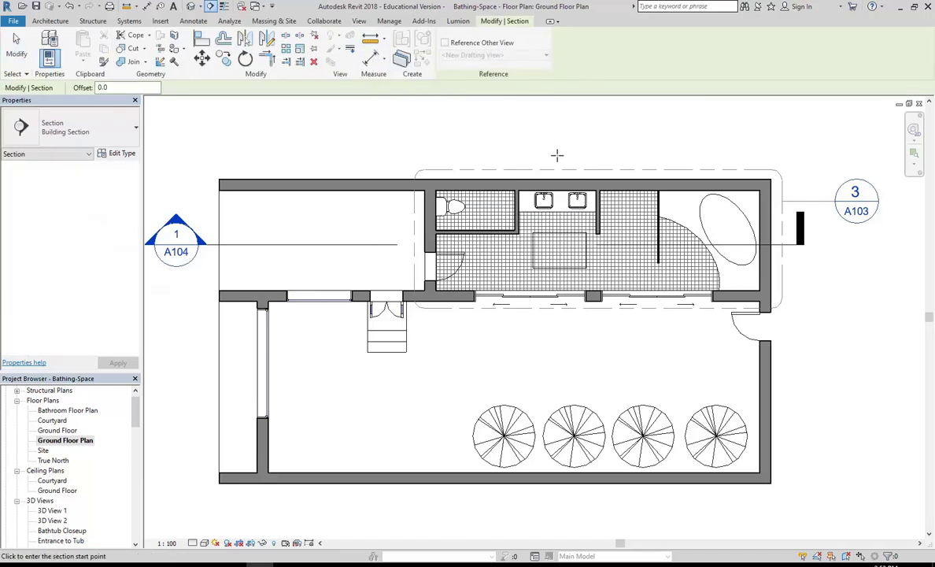
click(556, 148)
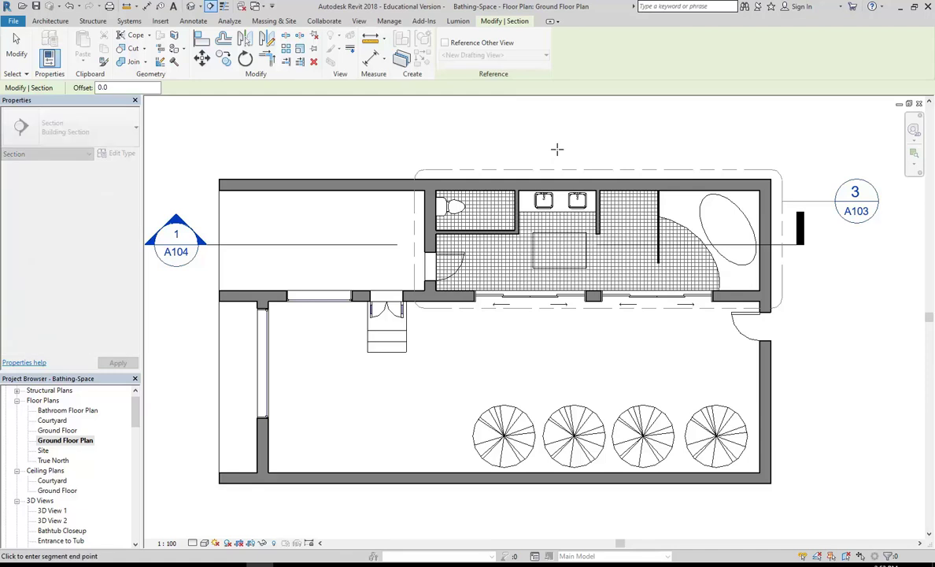
right_click(556, 149)
click(544, 133)
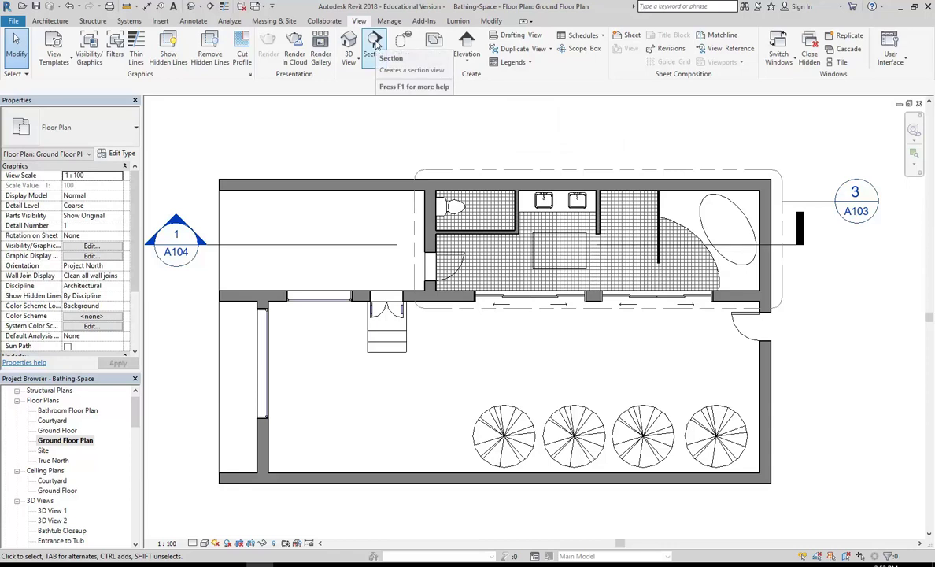
click(376, 44)
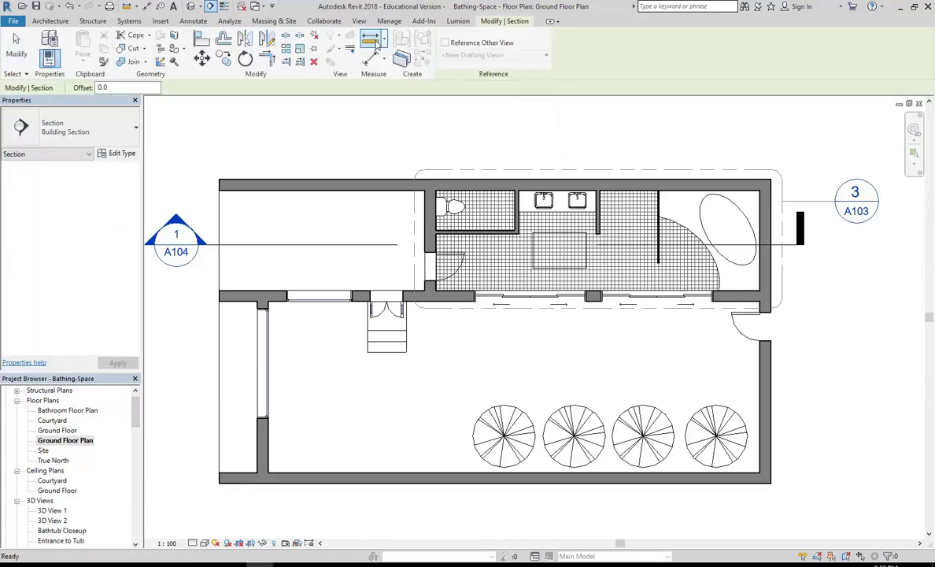
click(557, 153)
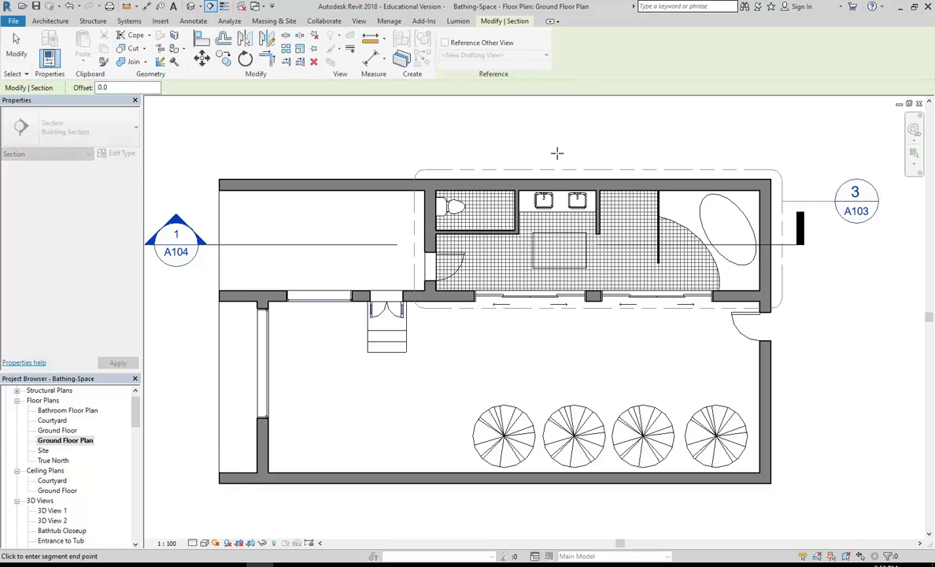
click(556, 329)
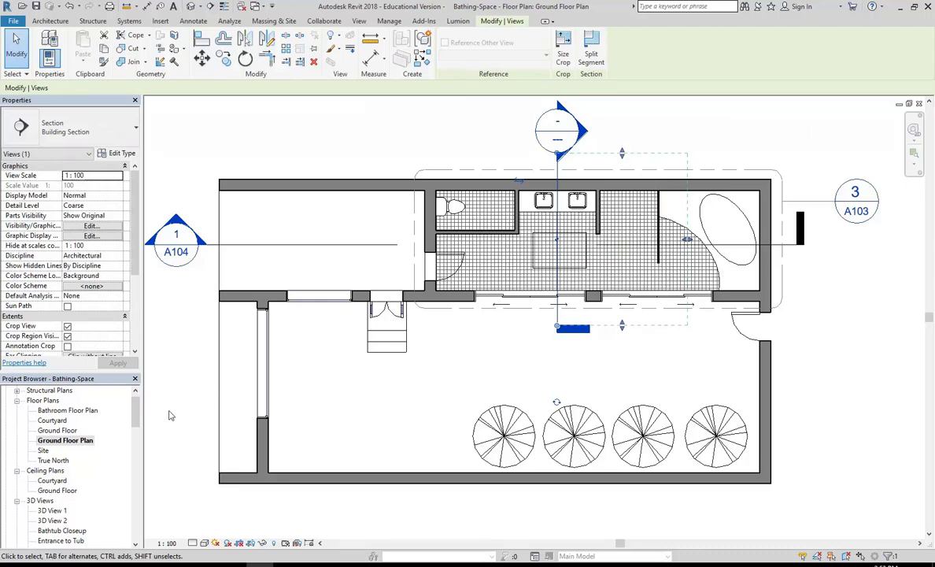
Step: In the Bathroom Floor Plan, shorten the bottom end of the new section line
click(86, 440)
scroll(128, 395, down, 1)
scroll(130, 398, up, 1)
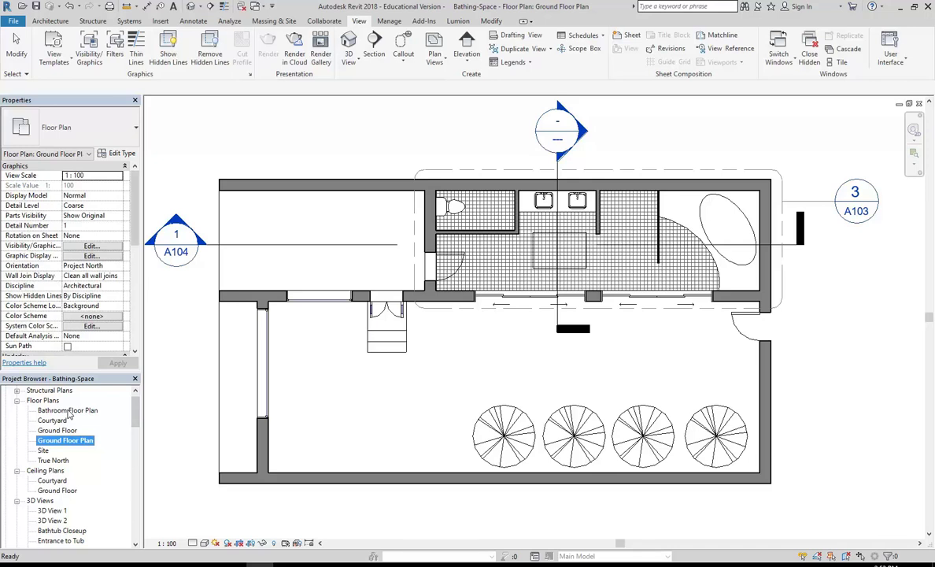
double_click(70, 413)
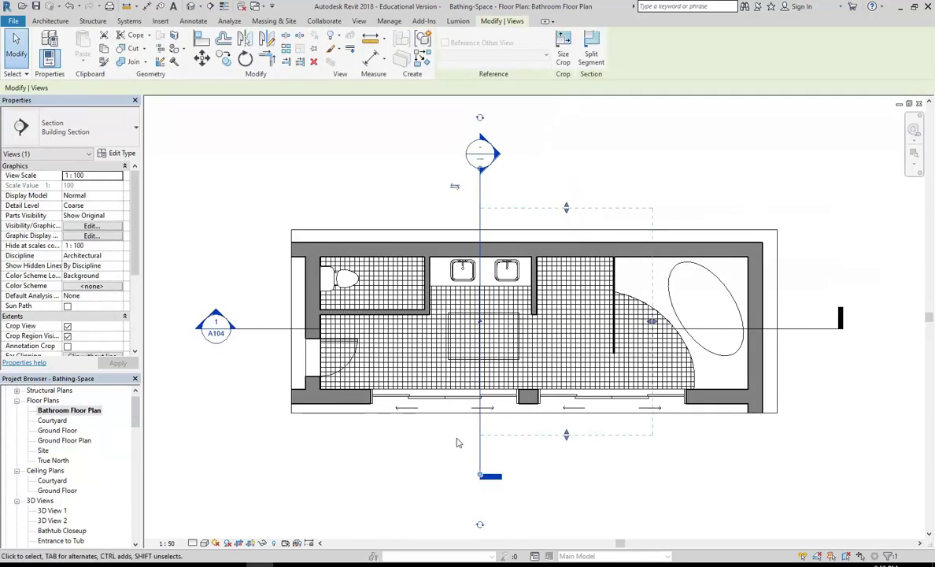
drag(479, 476, 473, 429)
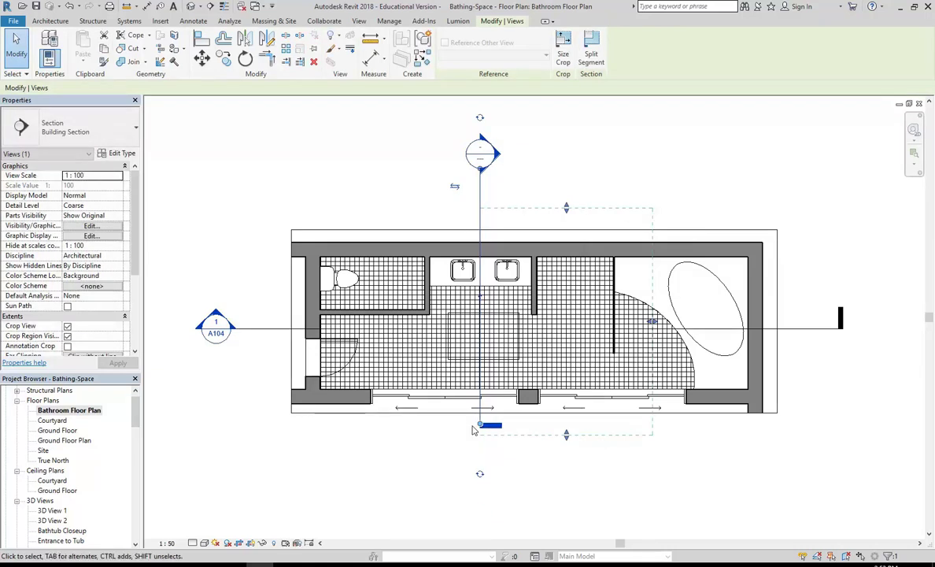
Step: Split the section line near its head and move the head closer to the bathroom
click(477, 201)
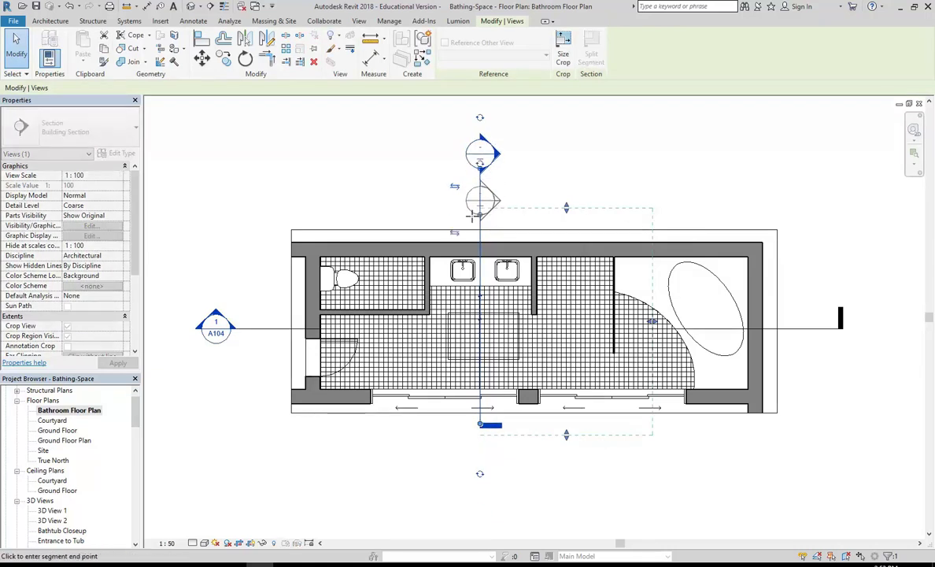
click(426, 220)
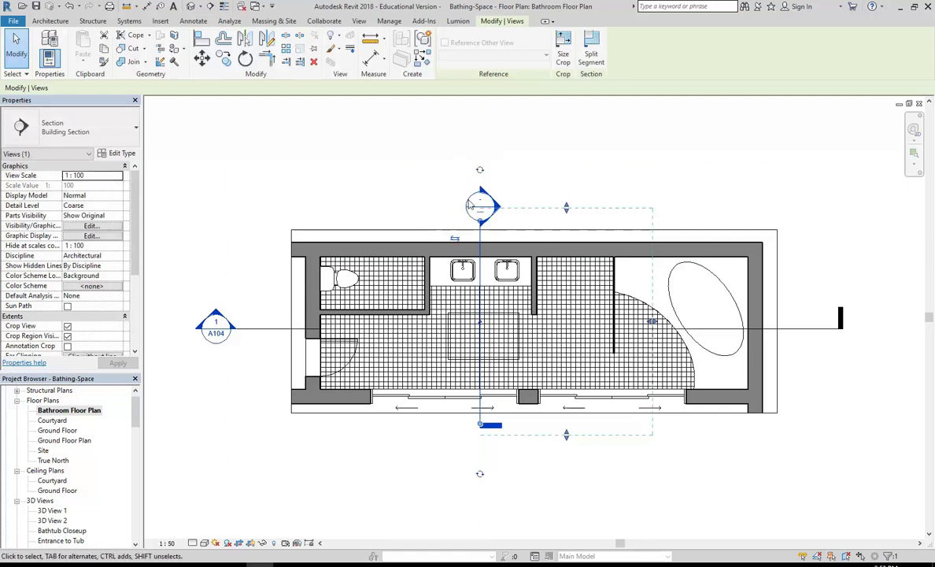
scroll(486, 189, up, 5)
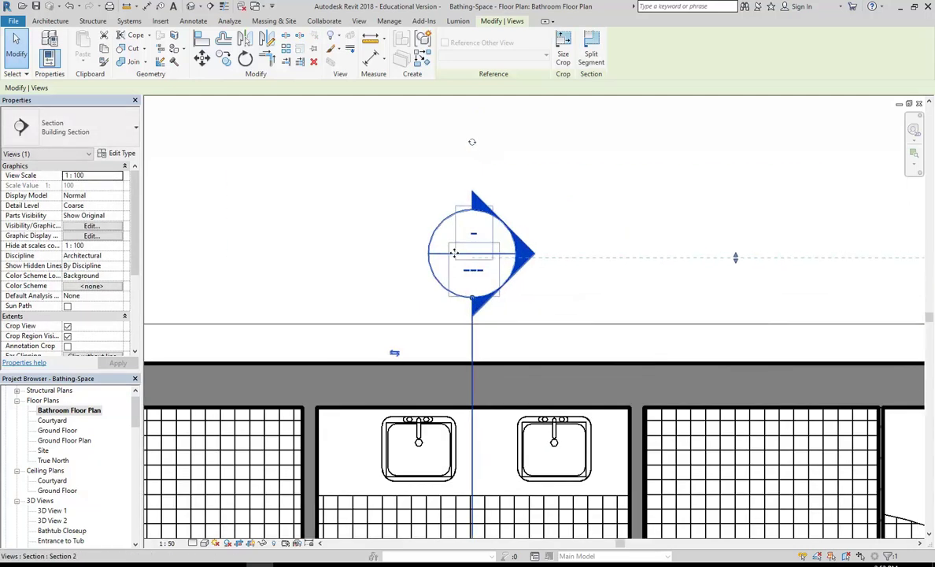
scroll(454, 252, down, 5)
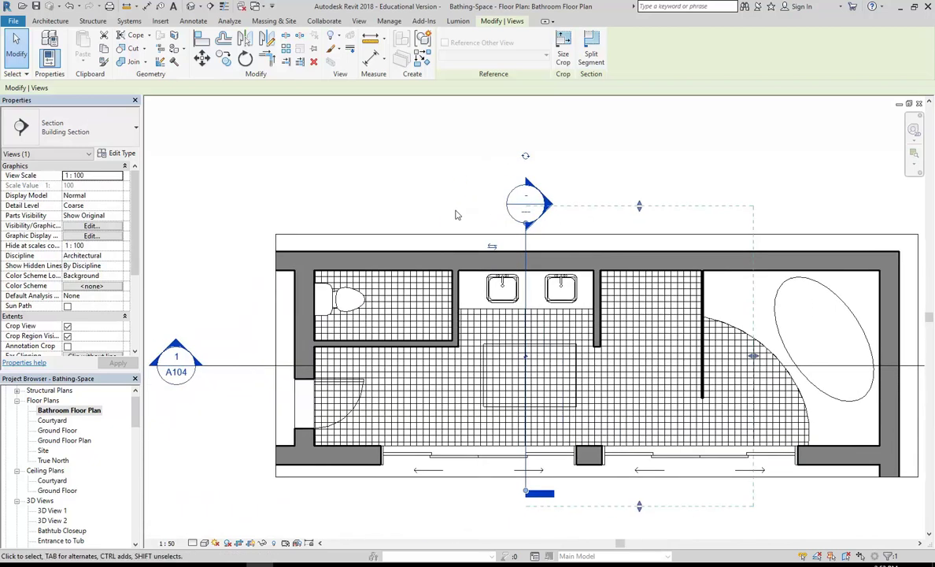
click(352, 173)
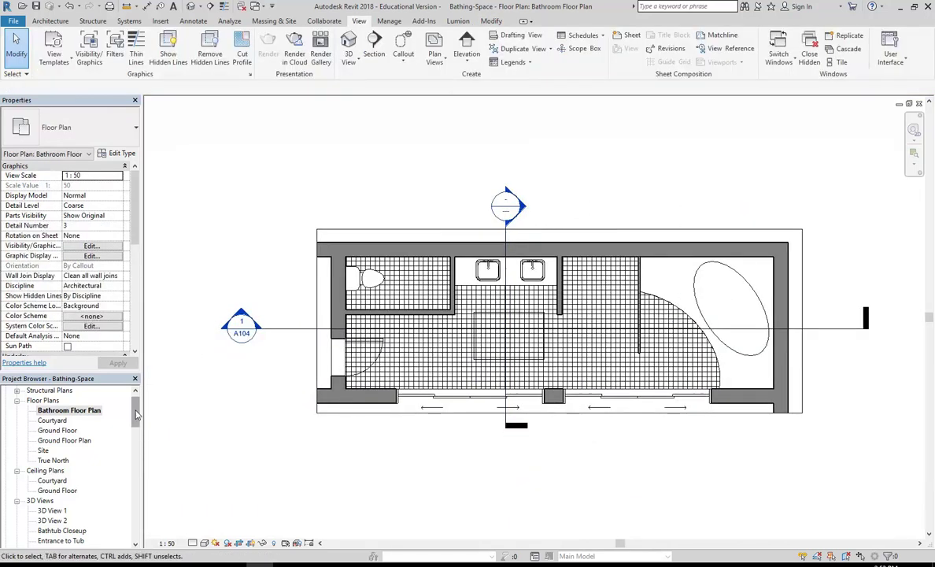
drag(135, 397, 136, 444)
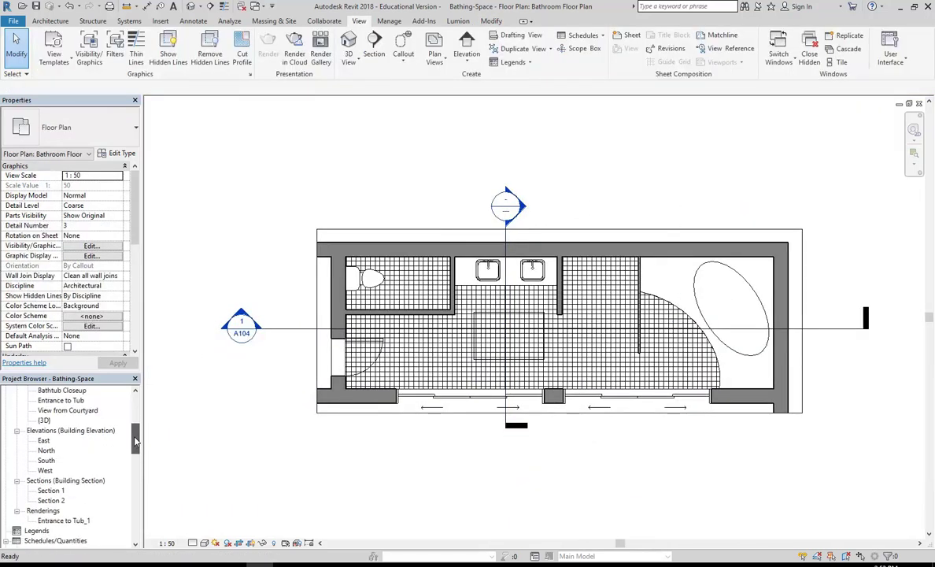
Step: Open the Section 2 view and change its view scale to 1:50
double_click(50, 501)
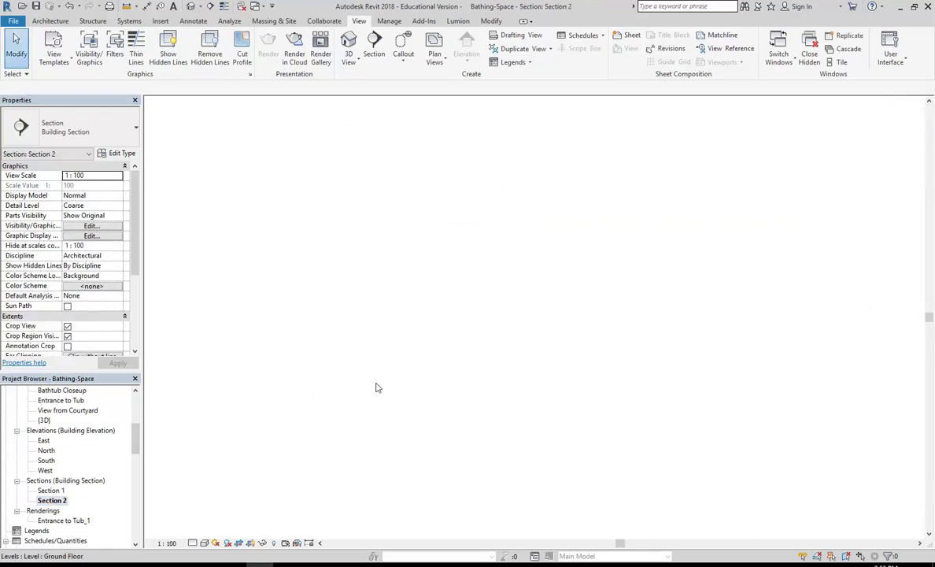
scroll(344, 340, up, 2)
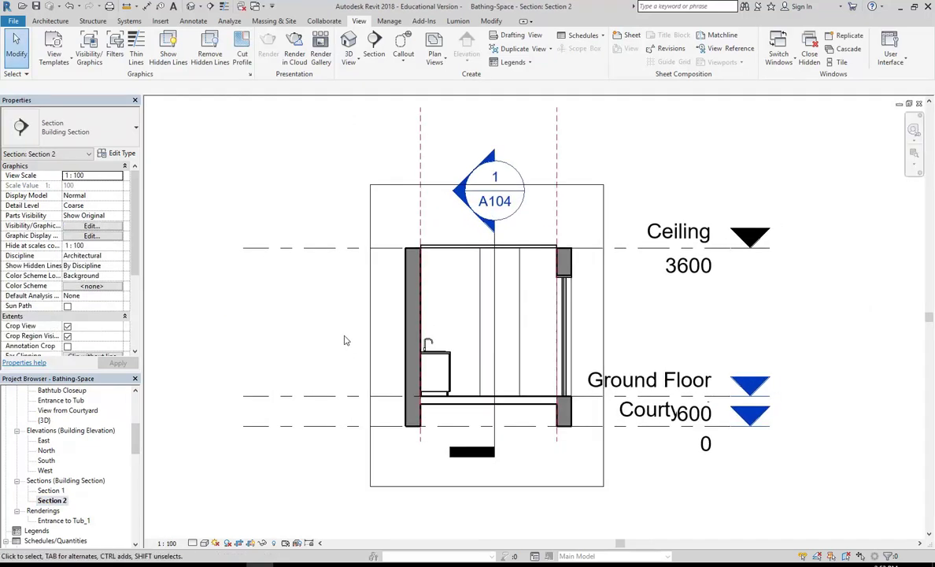
click(170, 547)
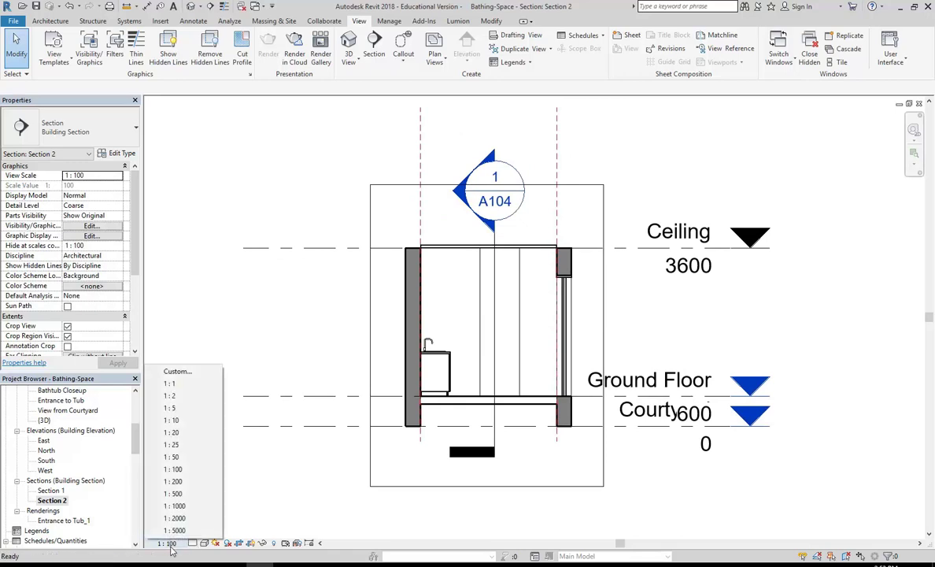
click(178, 456)
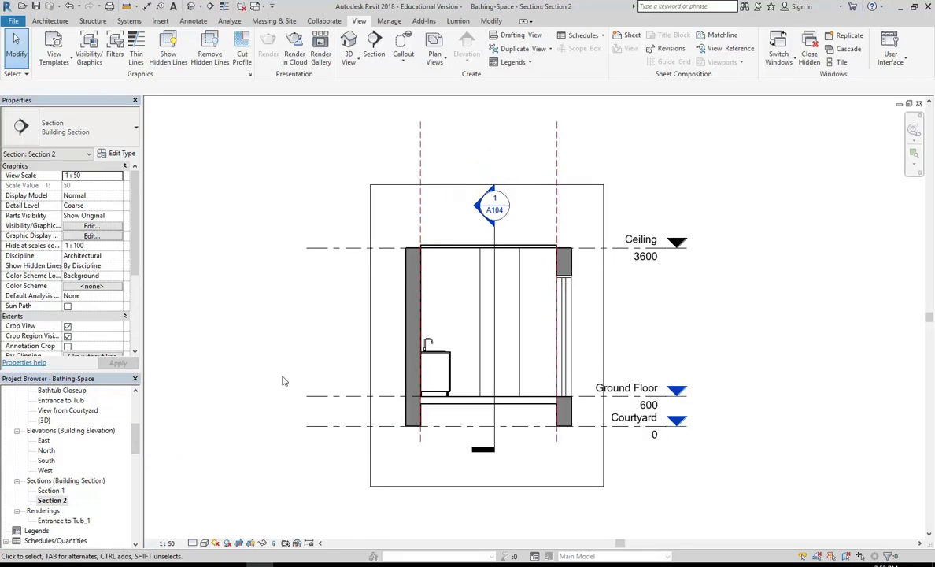
Step: Hide the entire reference plane category in the Section 2 view
click(415, 161)
right_click(414, 171)
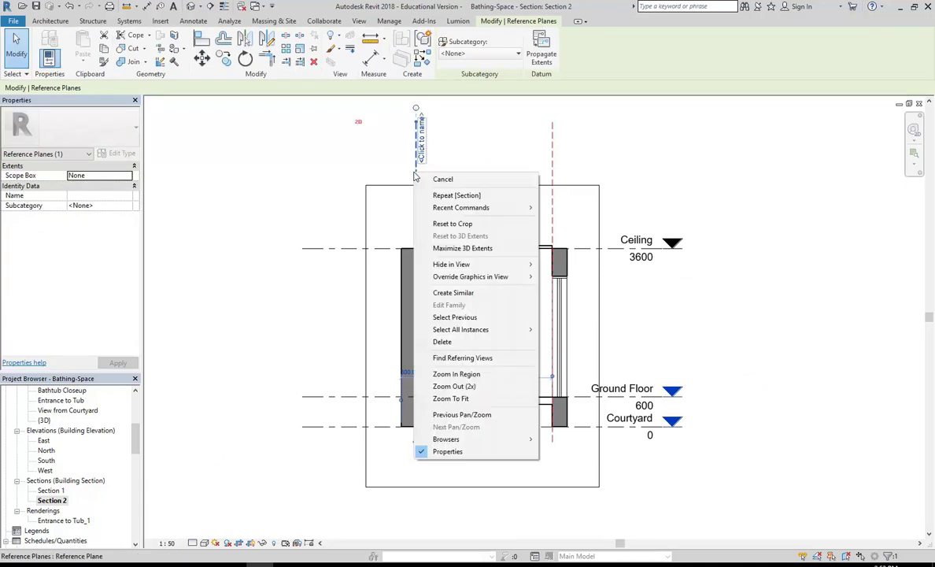
mouse_move(460, 268)
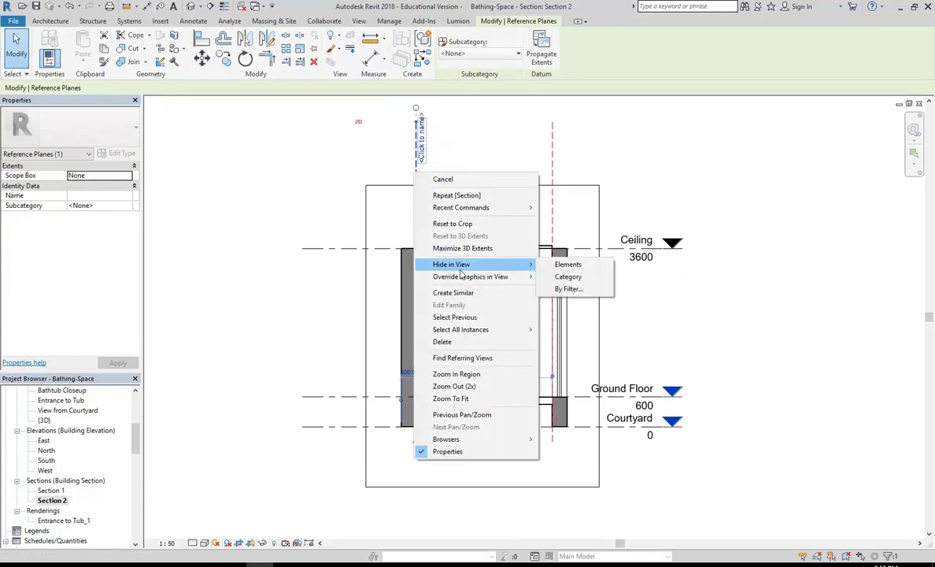
click(572, 279)
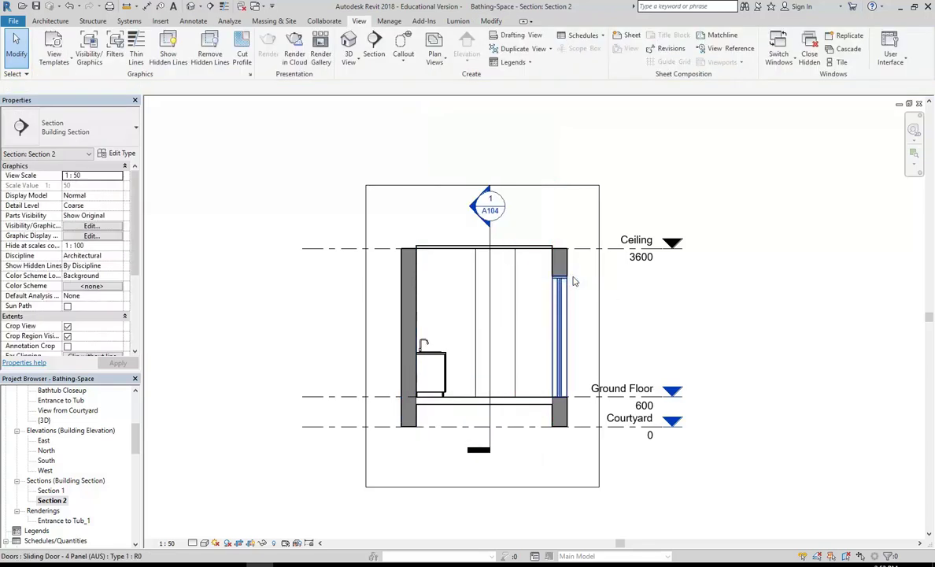
Step: Hide the Section 1 marker element in this view
click(490, 364)
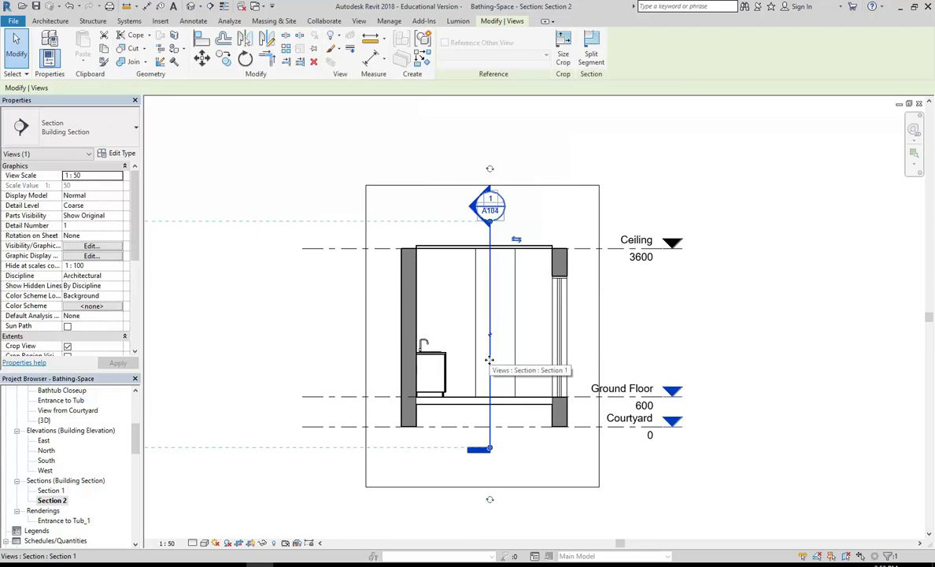
right_click(490, 360)
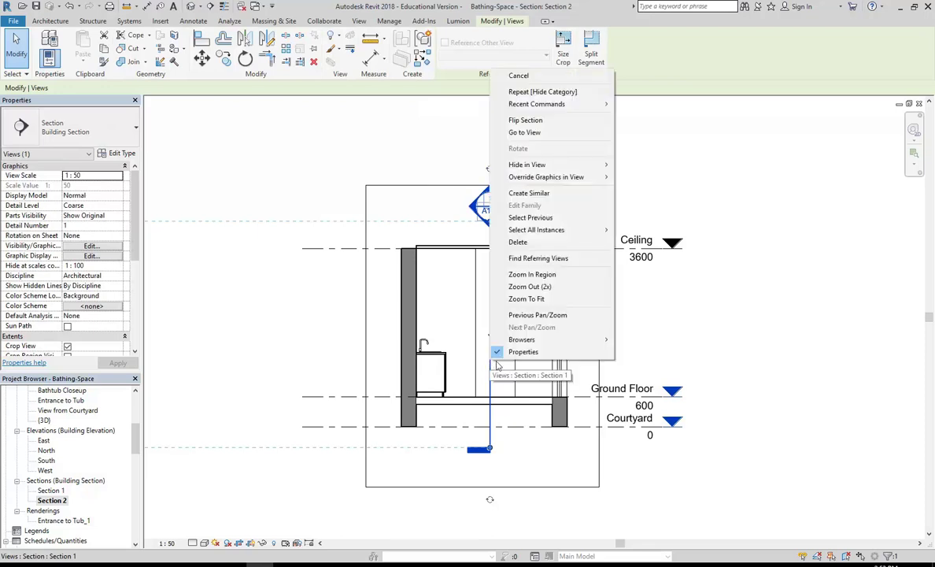
mouse_move(582, 164)
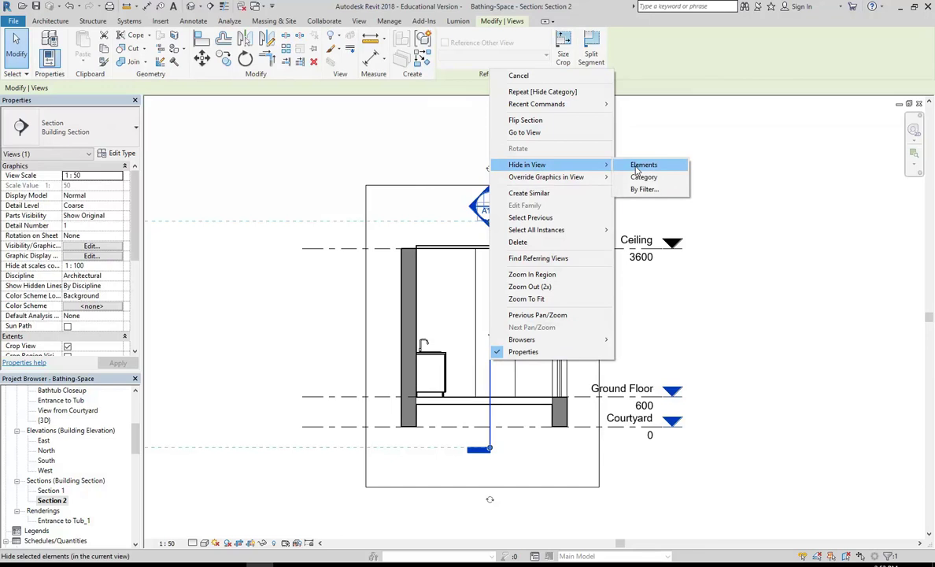
click(643, 165)
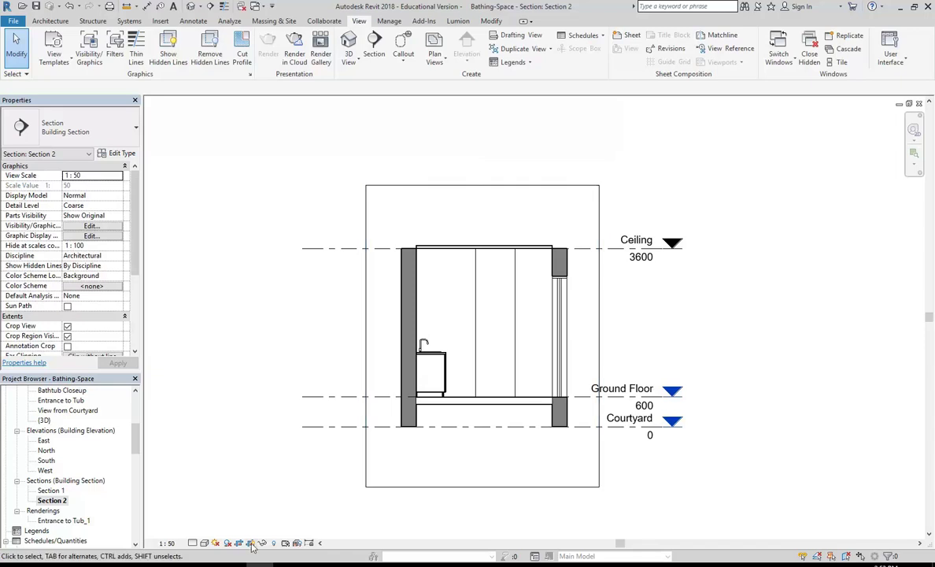
Step: Drag the crop region's bottom edge up to the floor and top edge down near the ceiling
click(431, 488)
drag(483, 487, 488, 435)
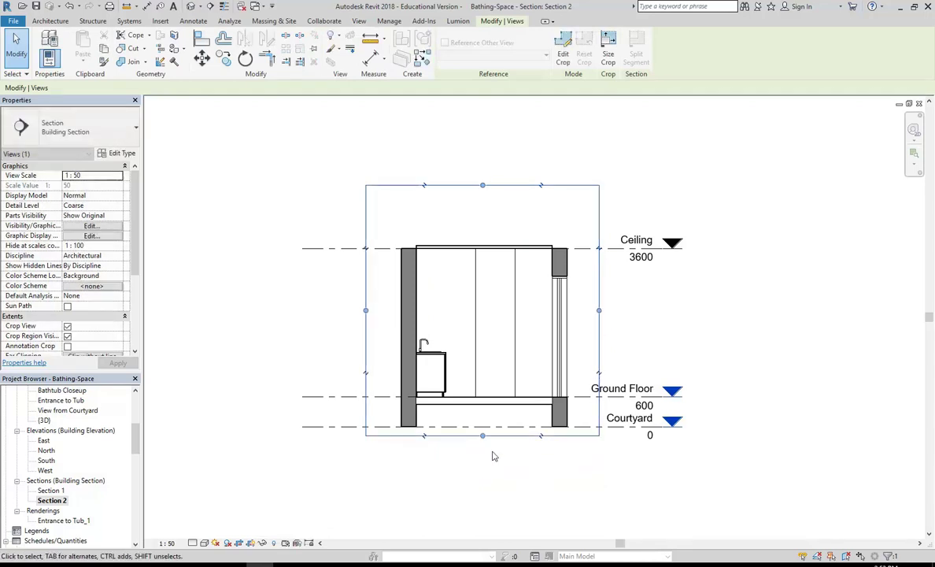
drag(482, 188, 489, 234)
scroll(334, 370, up, 3)
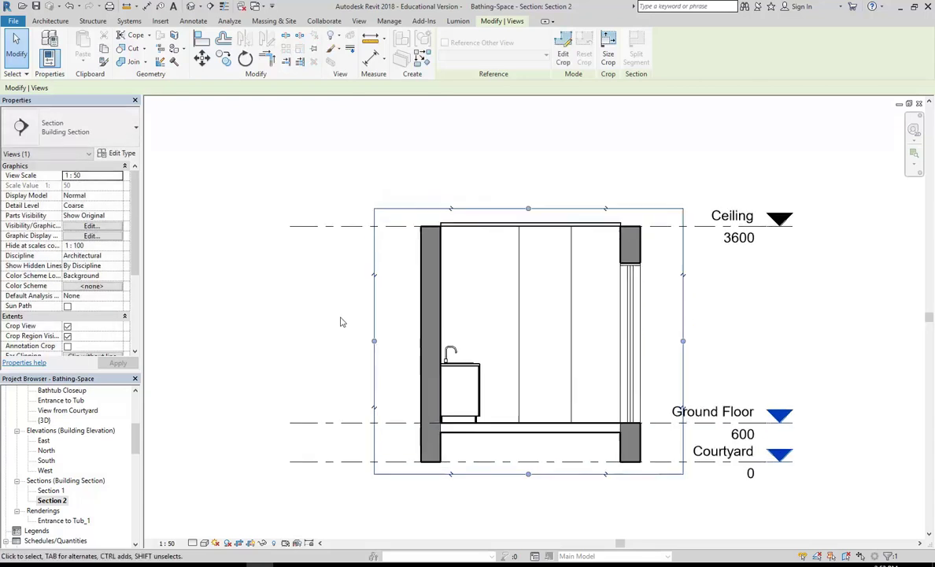
Step: Shorten the Ceiling level line from its left end and hide the crop region boundary
click(335, 227)
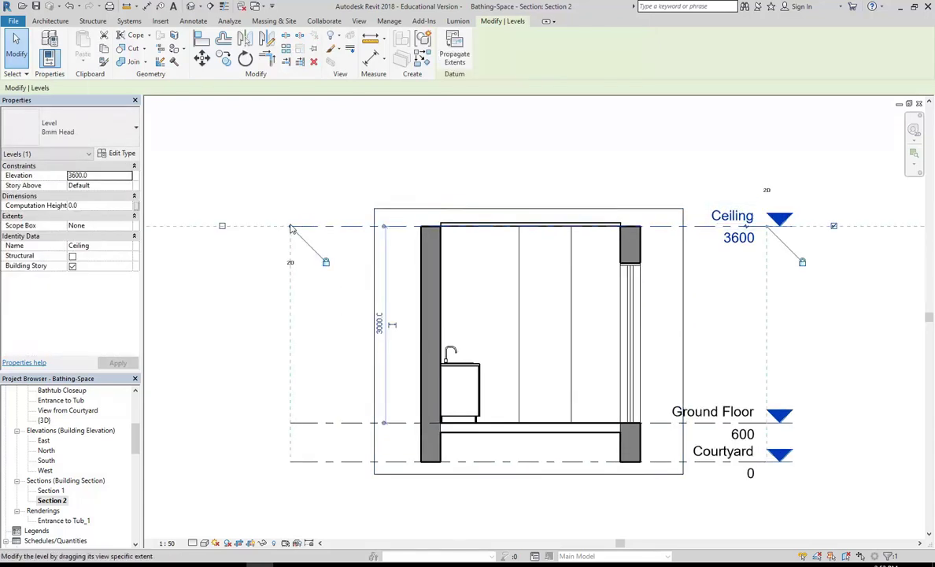
drag(290, 226, 341, 227)
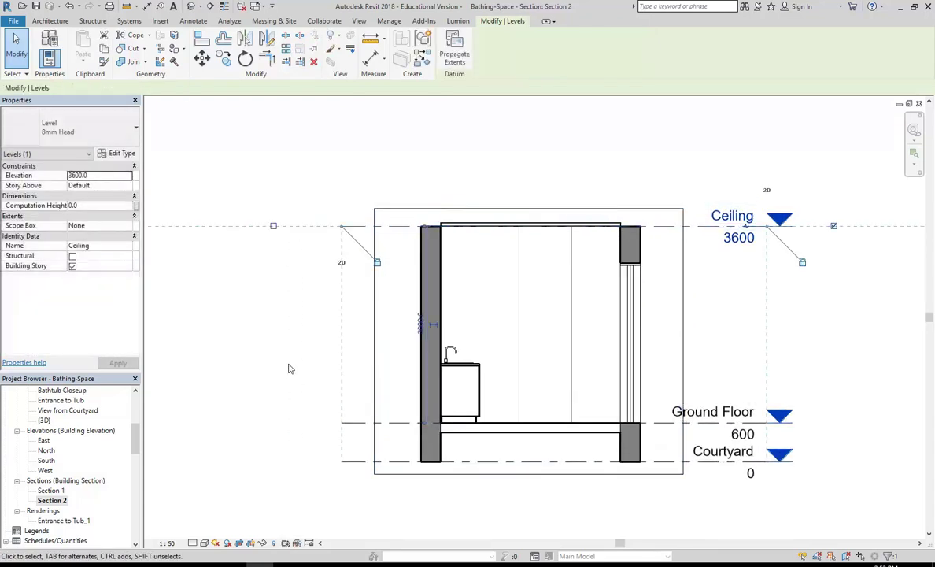
click(729, 341)
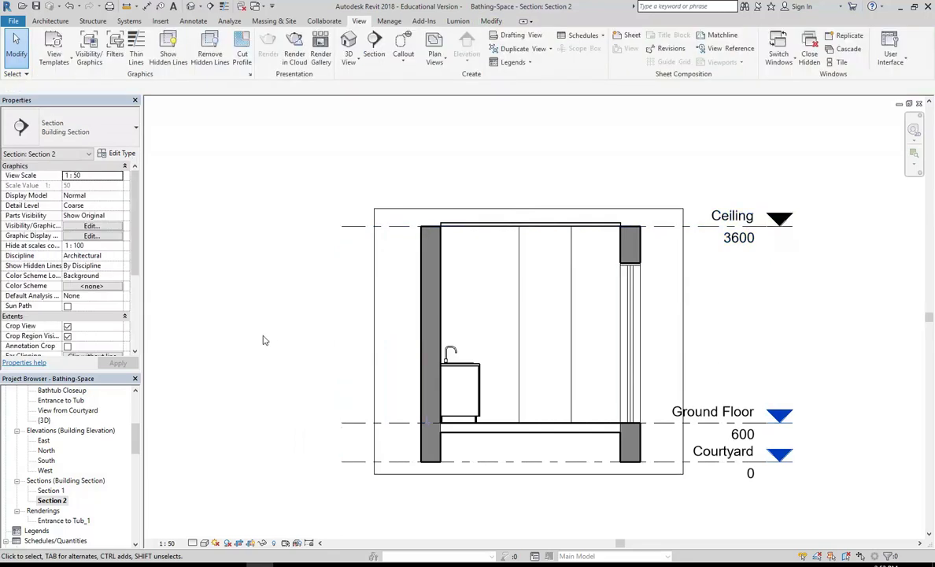
scroll(302, 351, up, 1)
middle_drag(299, 352, 236, 329)
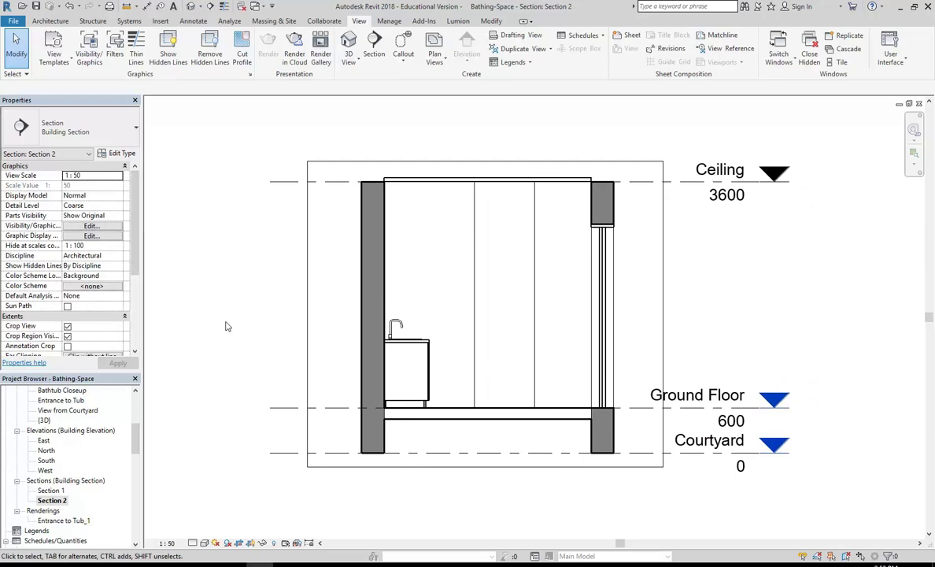
click(251, 543)
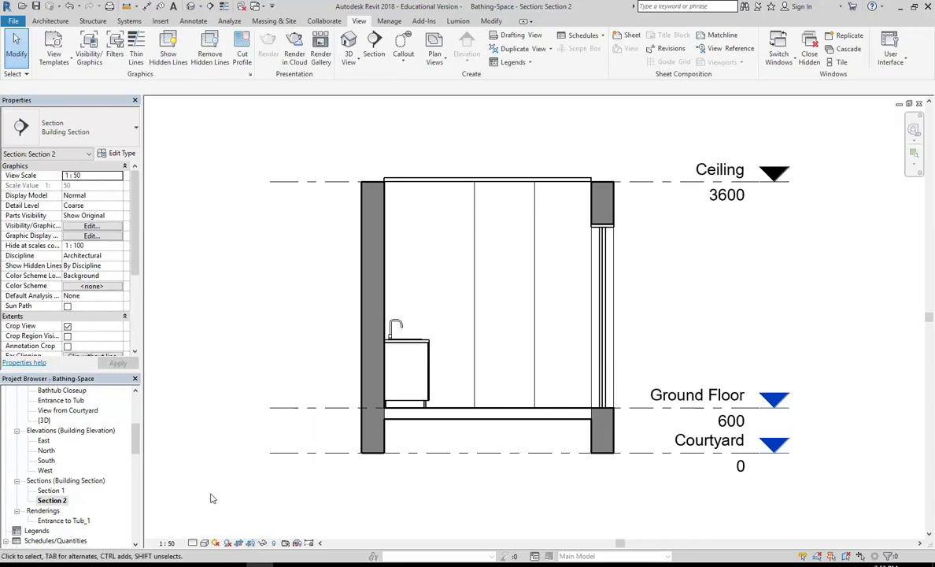
drag(135, 446, 136, 463)
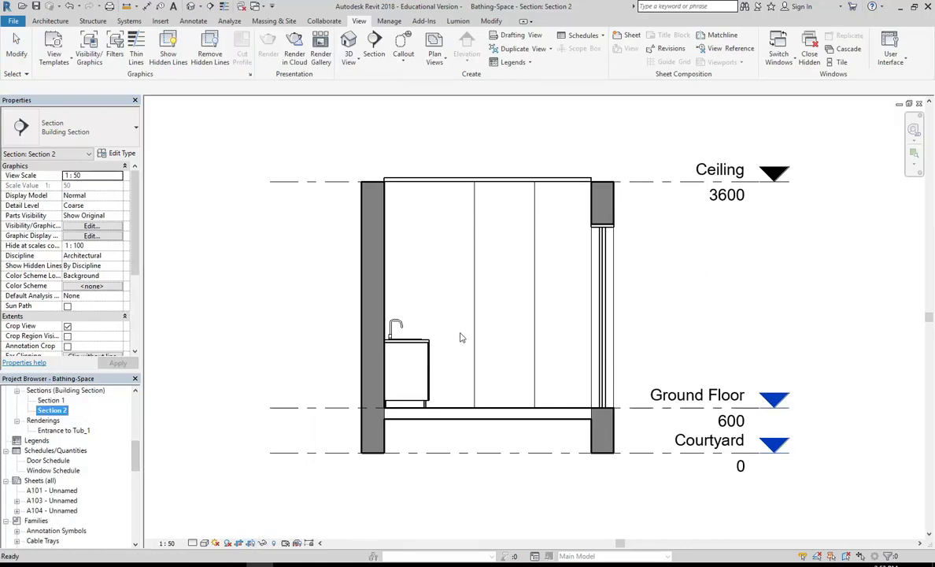
Step: Open sheet A103 and place Section 2 beside the Ground Floor Plan
double_click(52, 501)
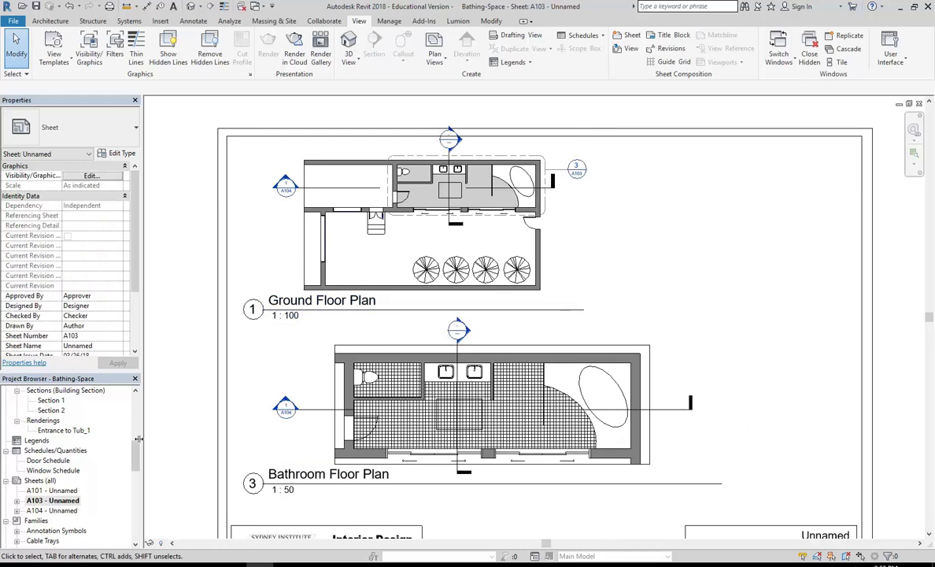
drag(49, 410, 598, 259)
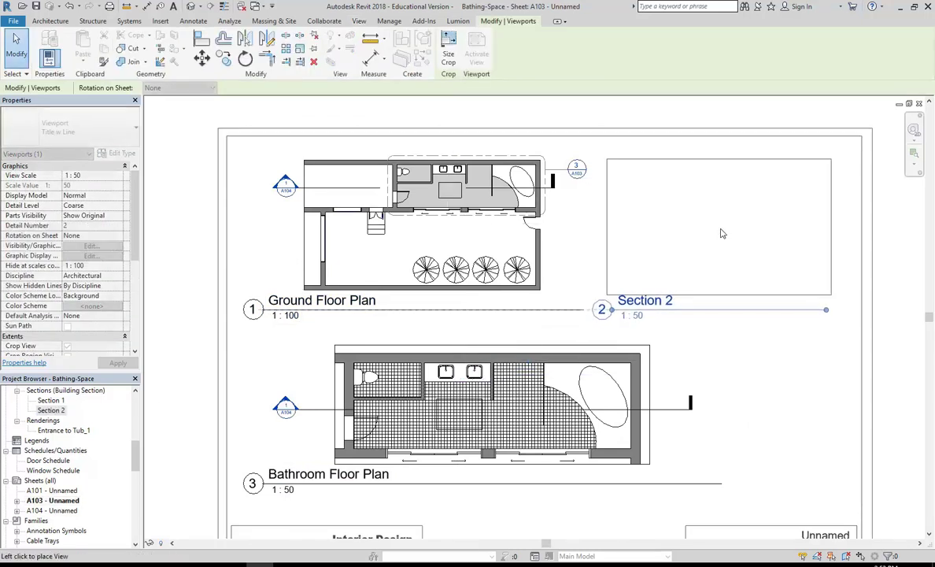
click(724, 234)
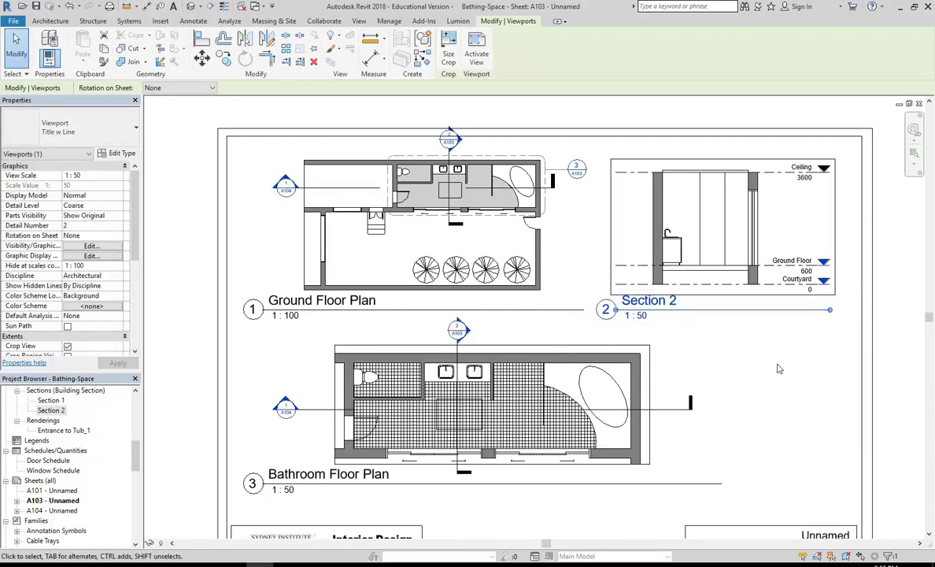
click(778, 369)
scroll(440, 122, up, 3)
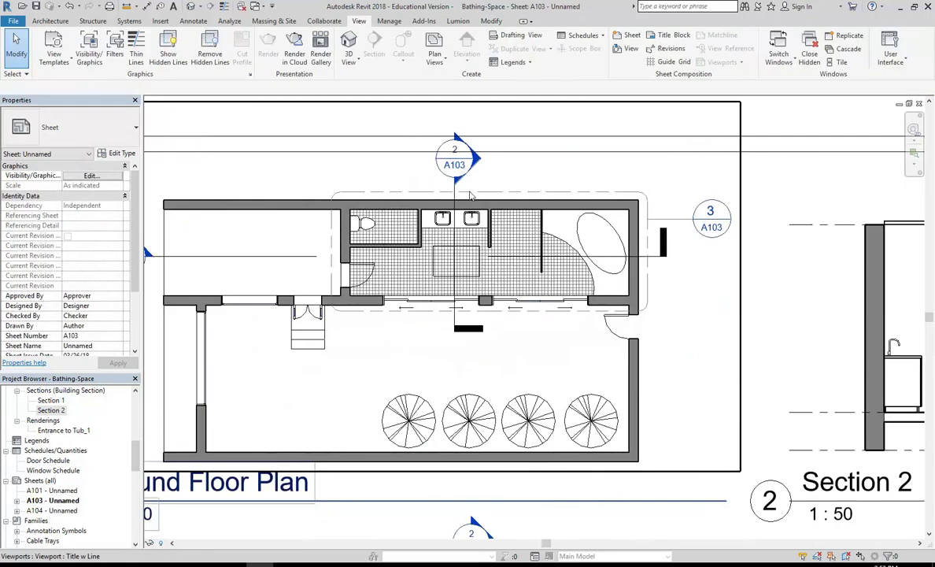
scroll(470, 196, down, 4)
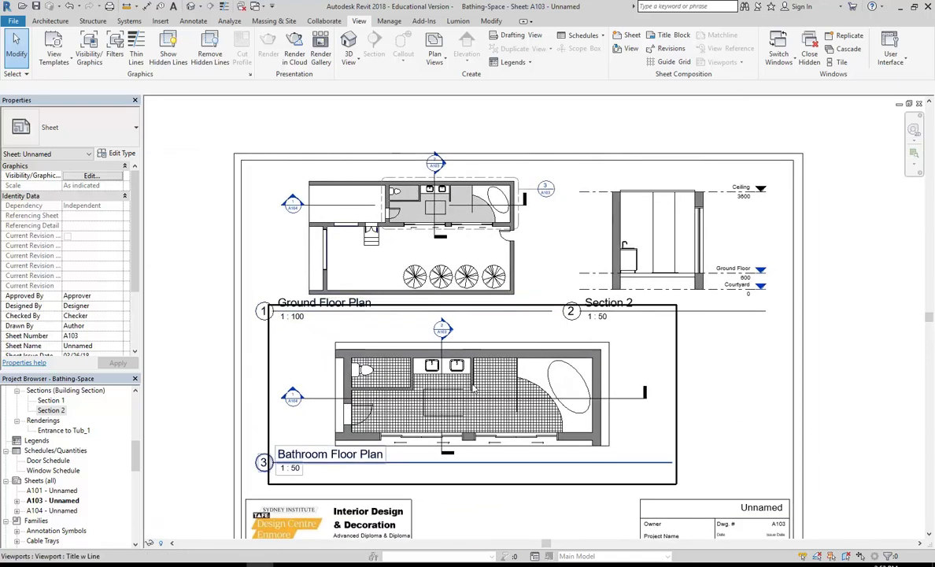
Step: Nudge the Bathroom Floor Plan, Ground Floor Plan and Section 2 viewports down to align their titles
click(473, 387)
key(Down)
key(Down)
key(Down)
key(Down)
key(Down)
key(Down)
click(412, 234)
key(Down)
key(Down)
key(Down)
key(Down)
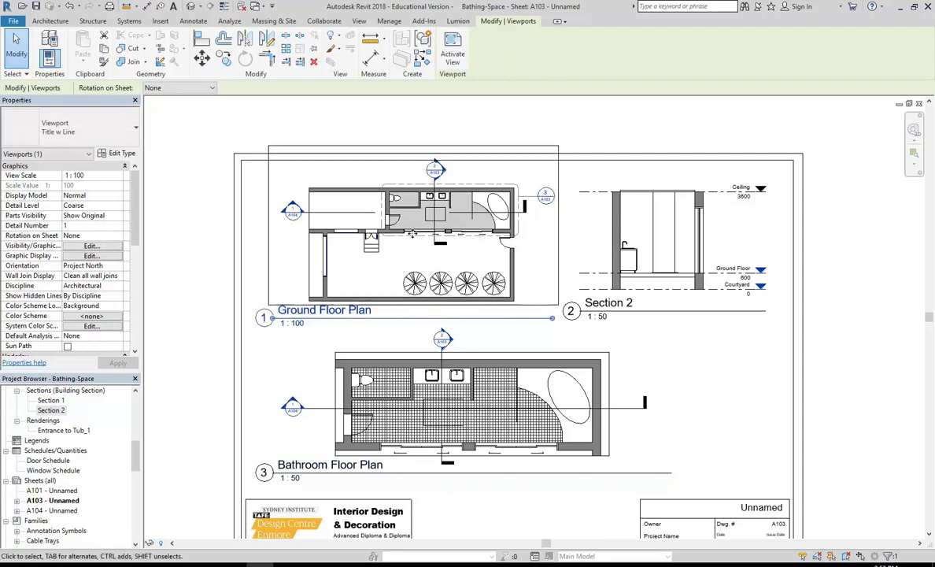
key(Down)
key(Down)
key(Down)
click(724, 376)
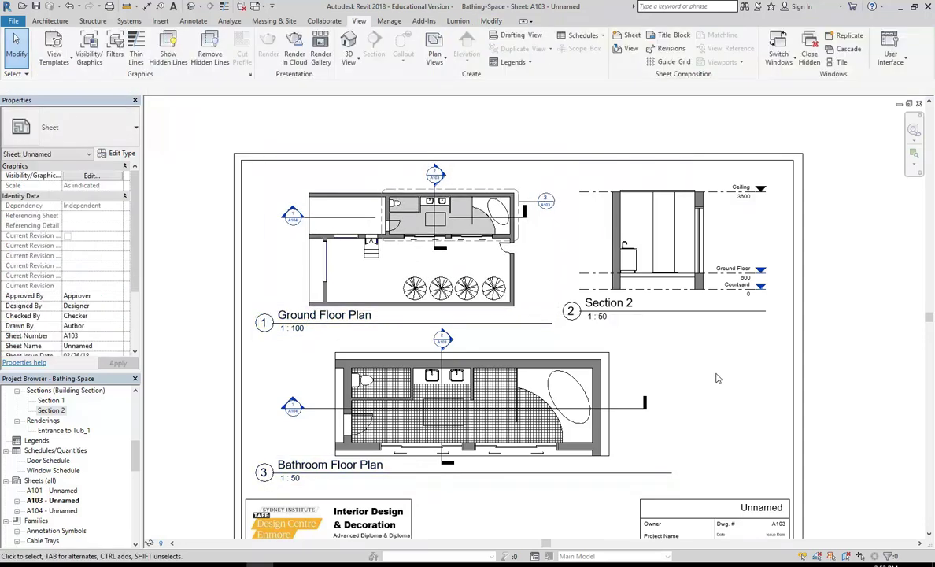
click(656, 295)
key(Down)
key(Down)
key(Down)
key(Down)
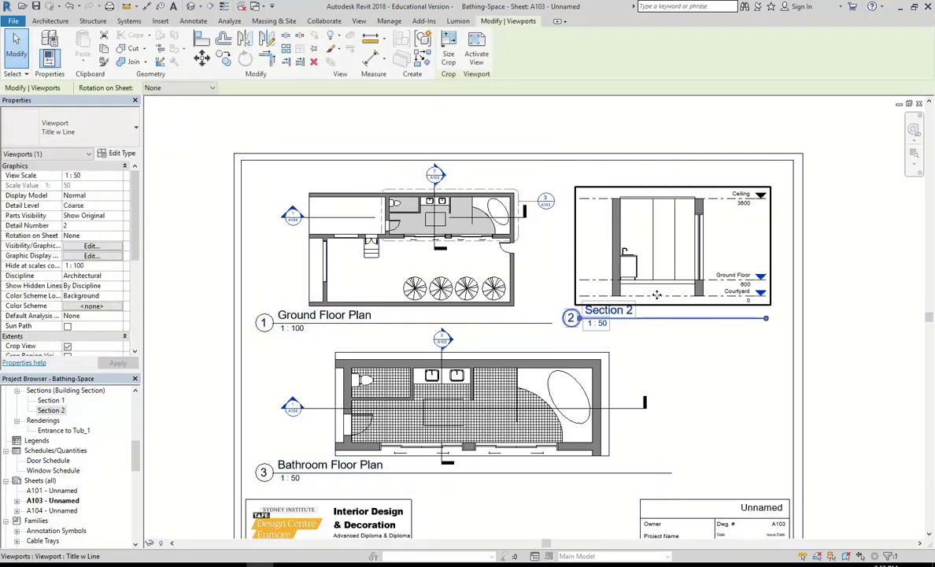
key(Down)
key(Down)
click(695, 385)
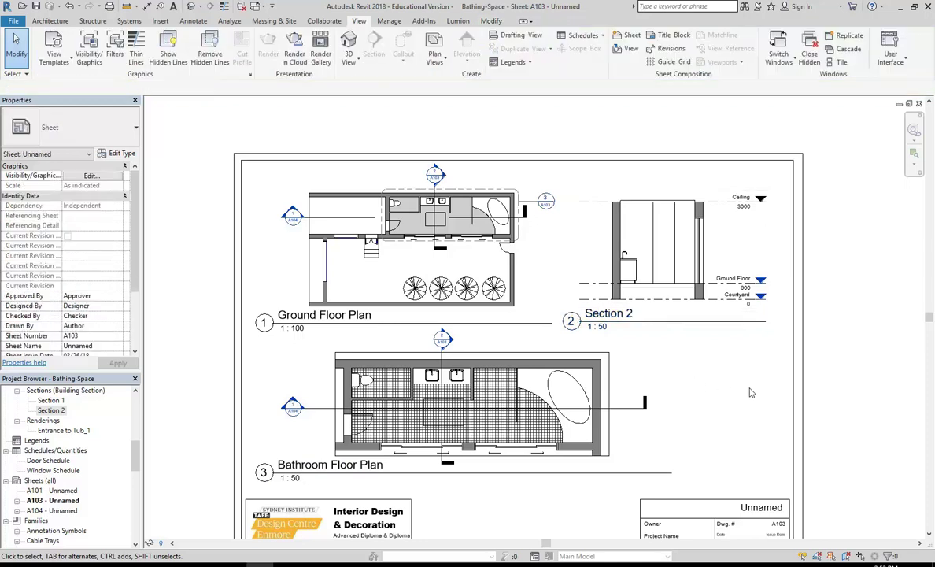
middle_drag(747, 432, 725, 408)
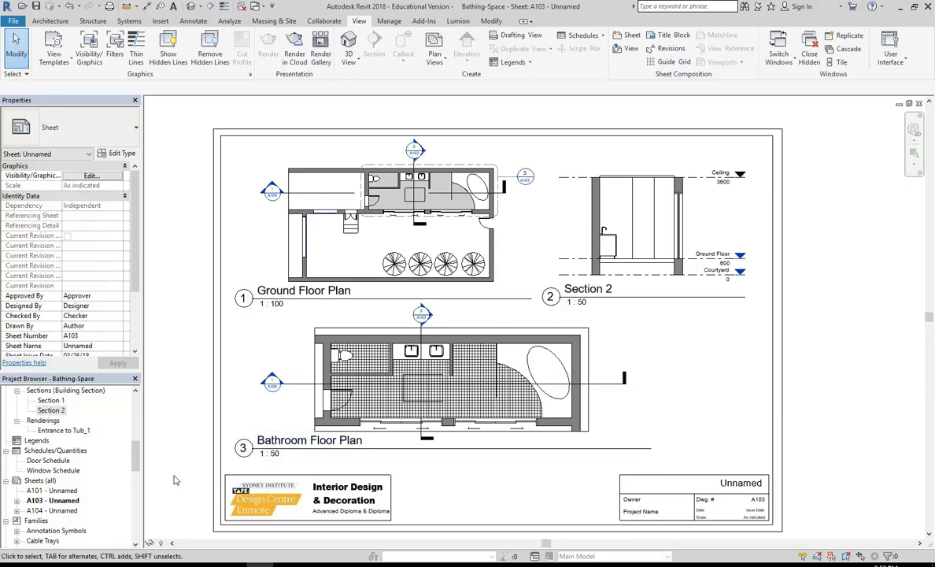
double_click(57, 510)
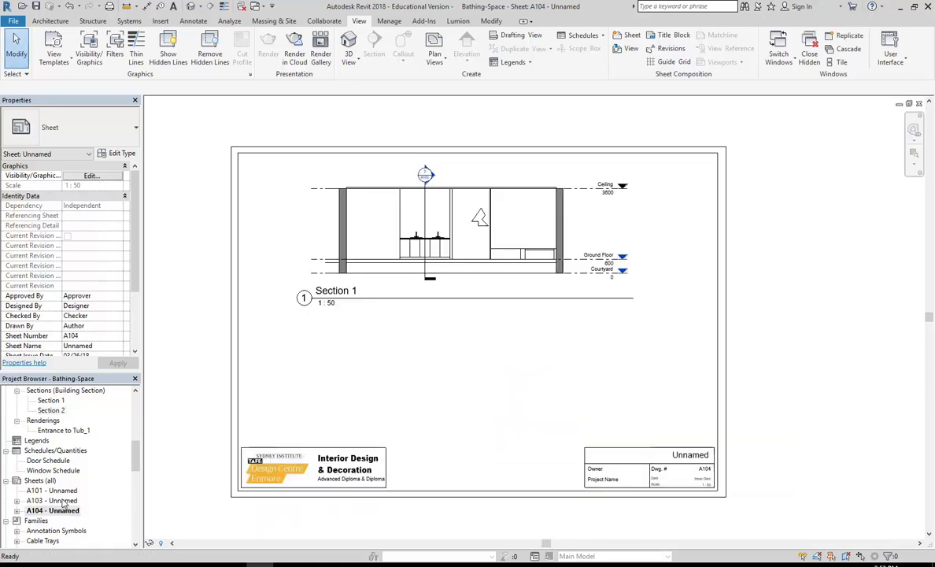
scroll(417, 193, up, 3)
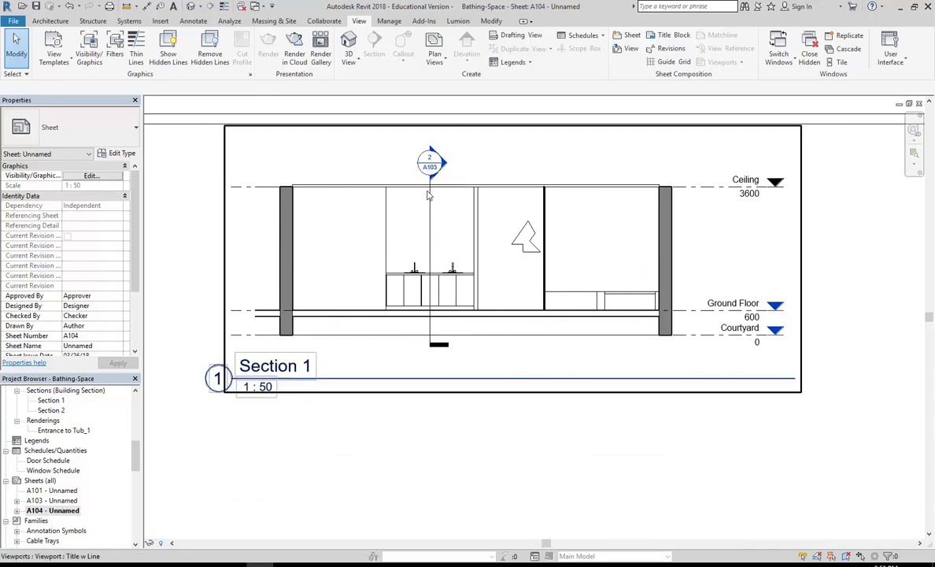
key(Escape)
click(47, 501)
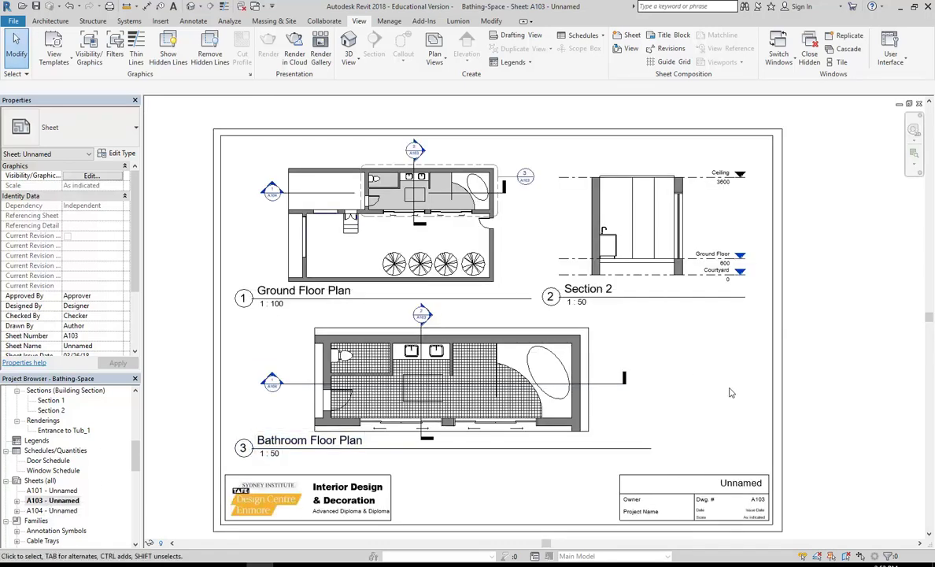